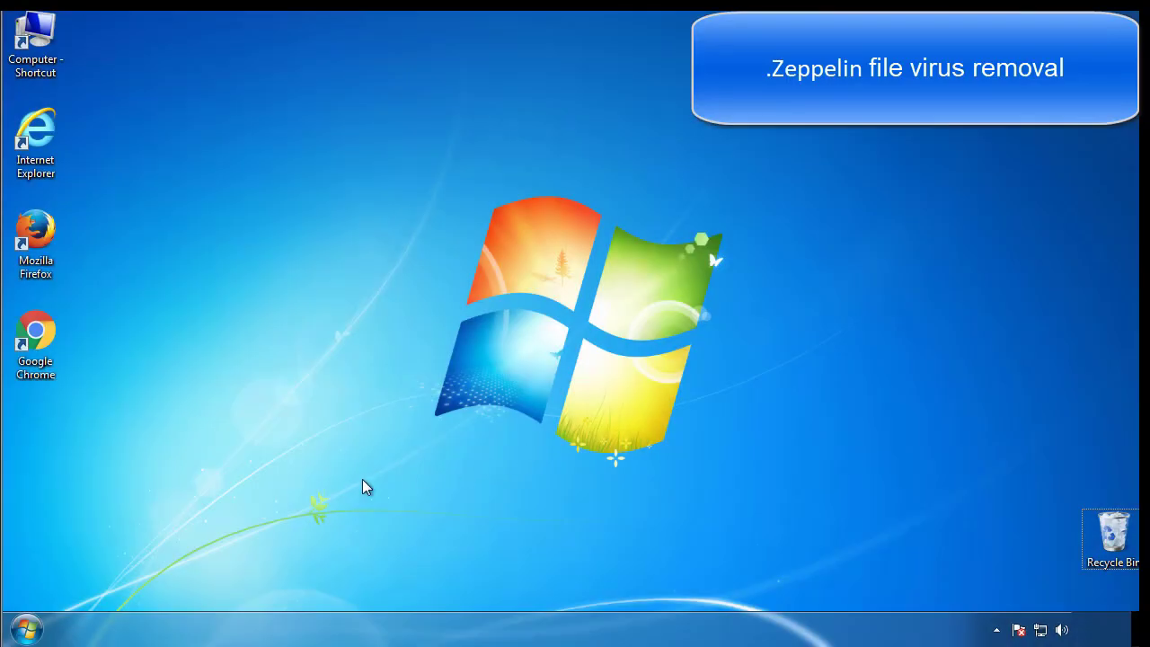
# Step: Enable minimal Safe boot in System Configuration (msconfig), restart the computer and close the safe mode help window
pyautogui.click(39, 630)
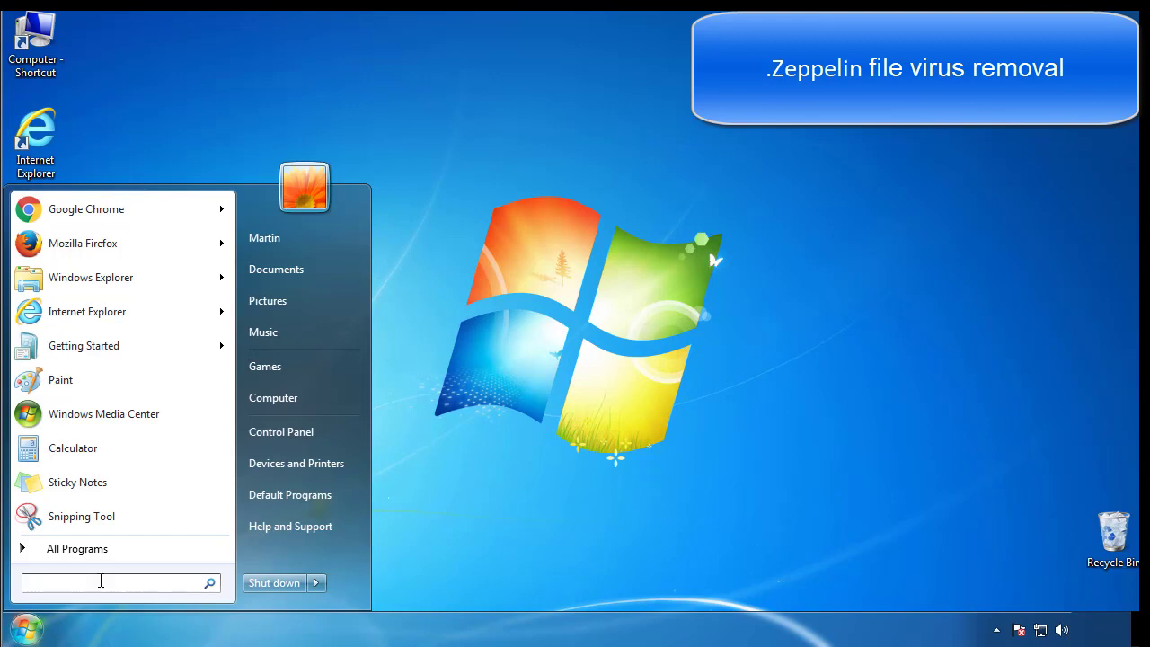
pyautogui.write('msconfig')
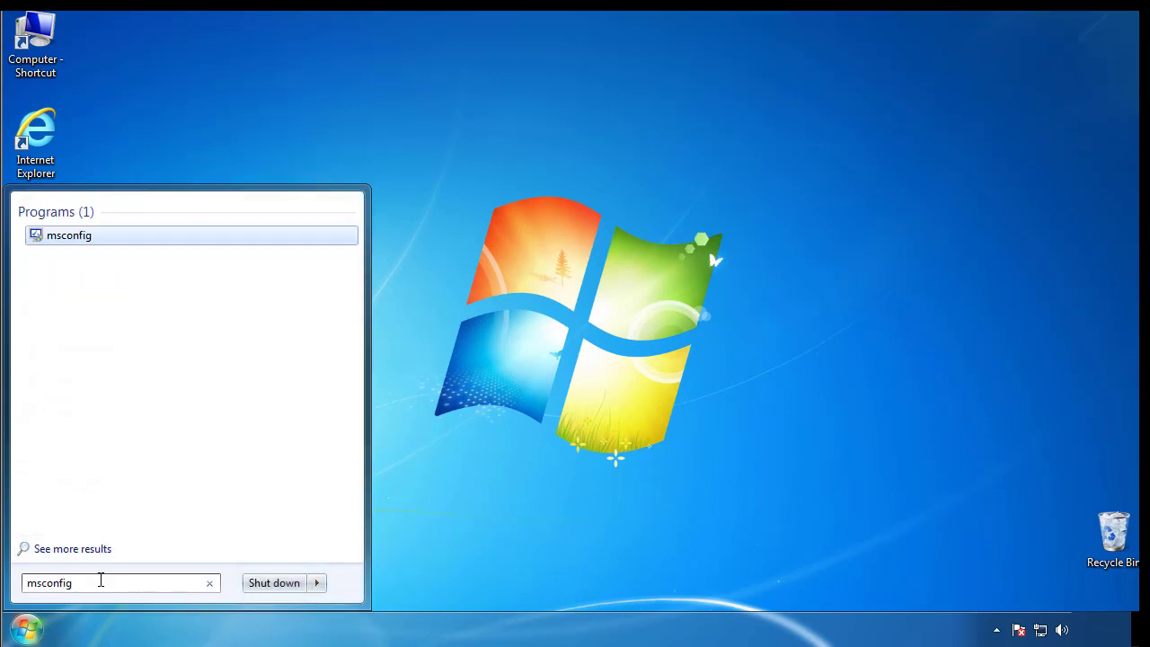
pyautogui.press('Return')
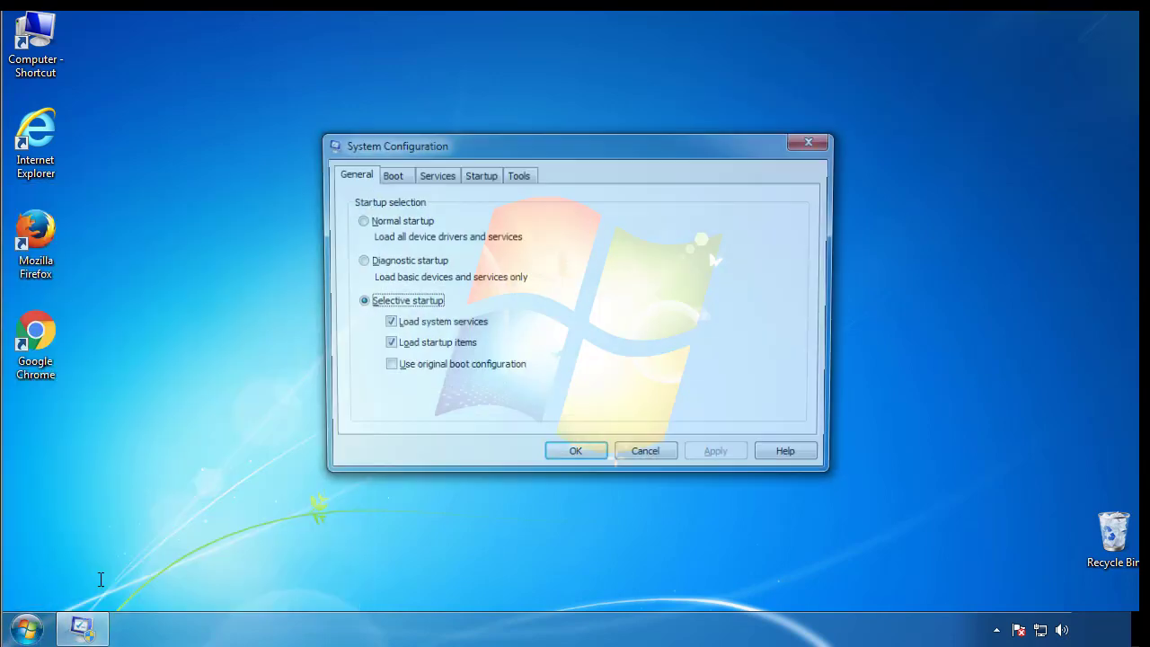
pyautogui.click(387, 174)
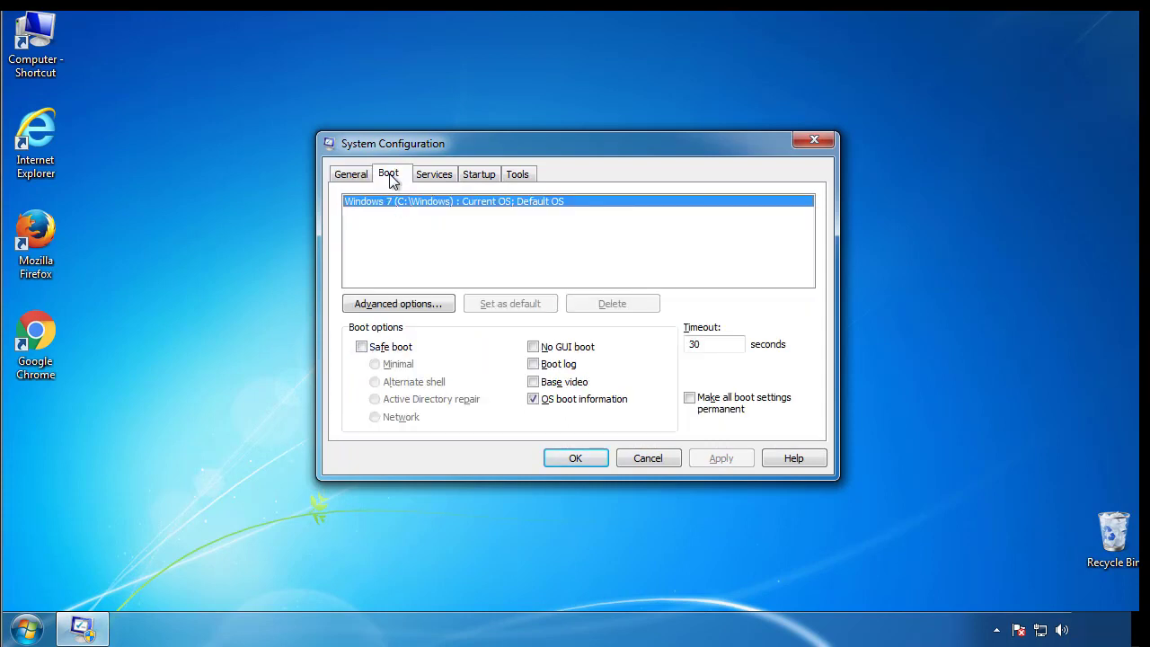
pyautogui.click(360, 347)
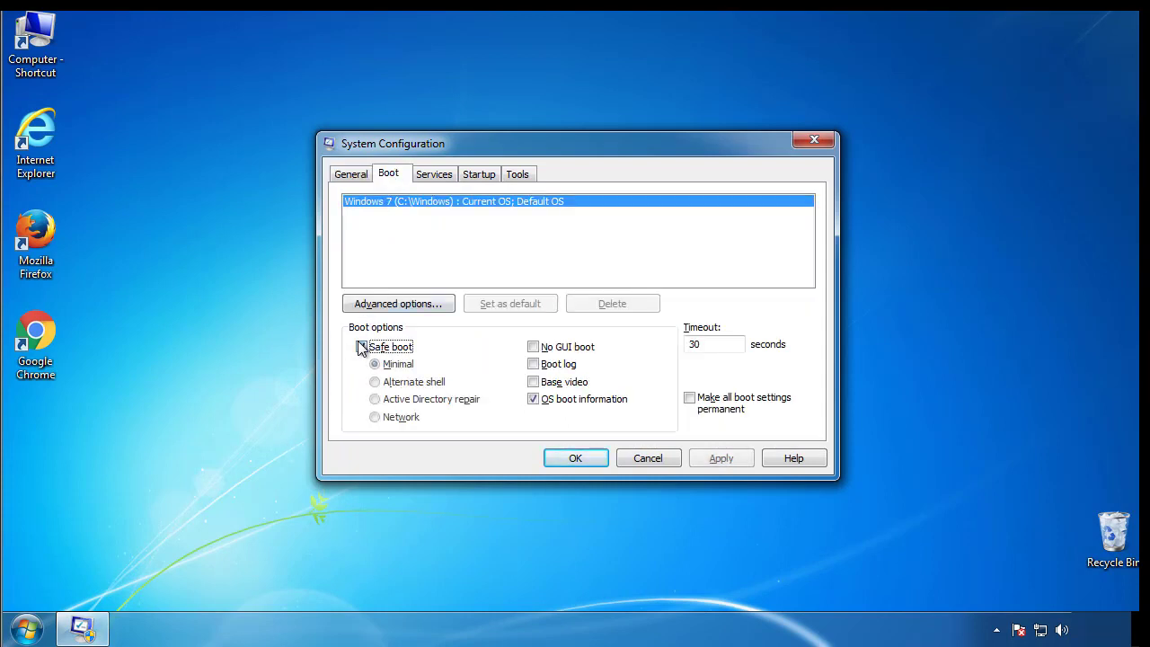
pyautogui.click(584, 460)
pyautogui.click(518, 350)
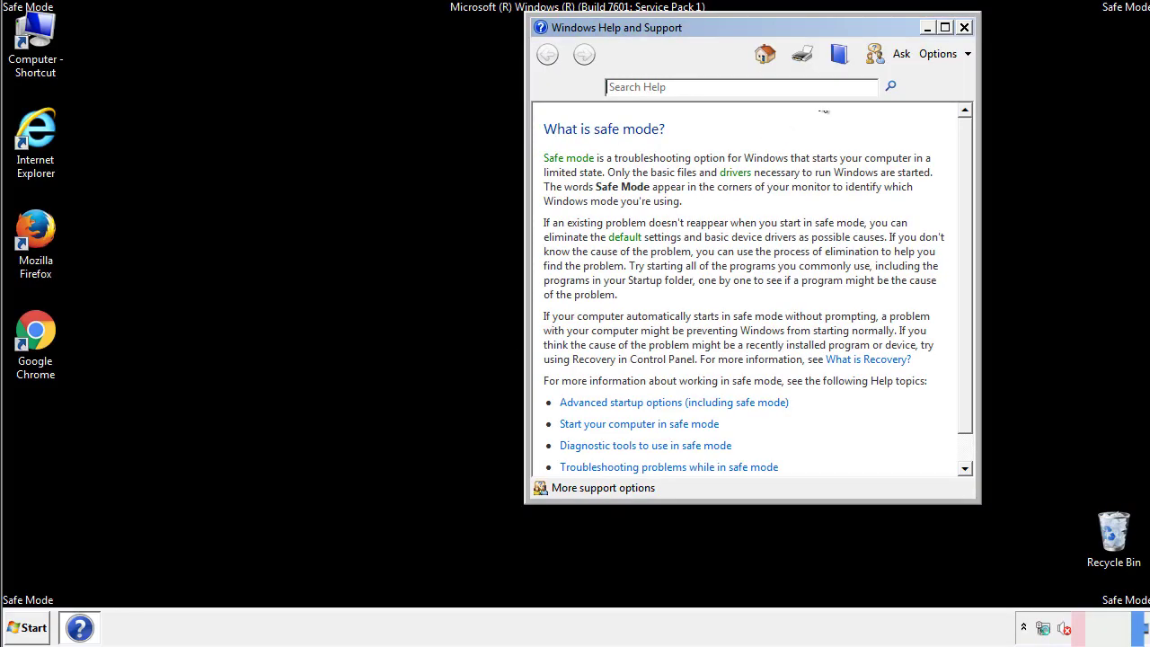
pyautogui.click(964, 27)
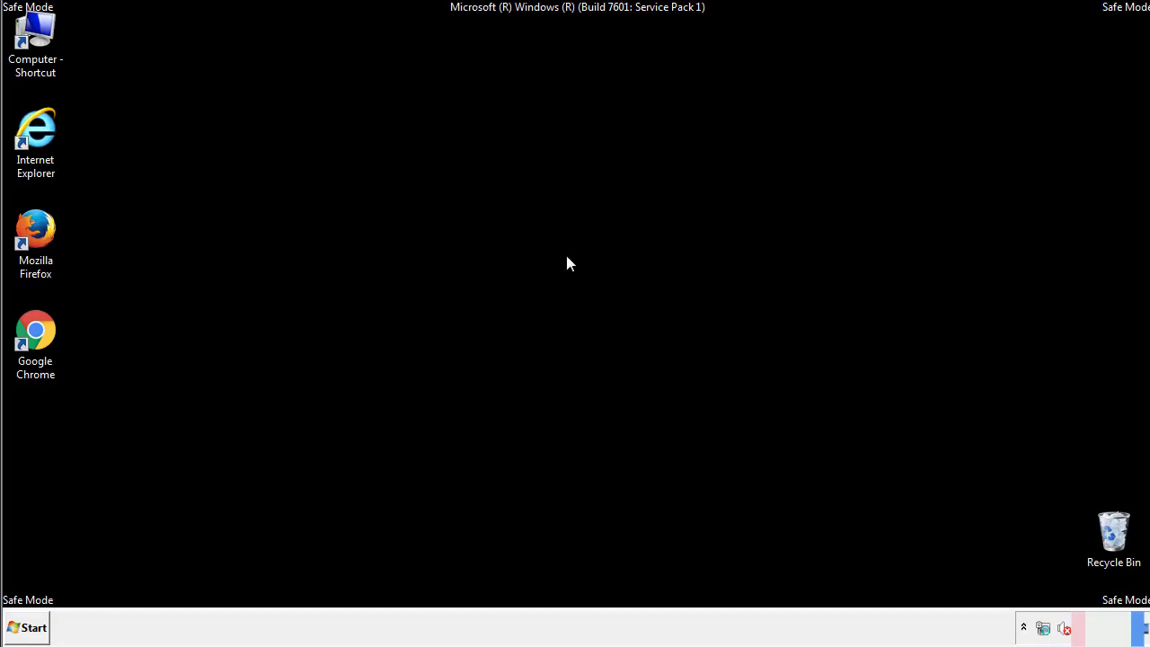
# Step: Set the Control Panel's Folder Options to show hidden files, folders, and drives
pyautogui.click(34, 626)
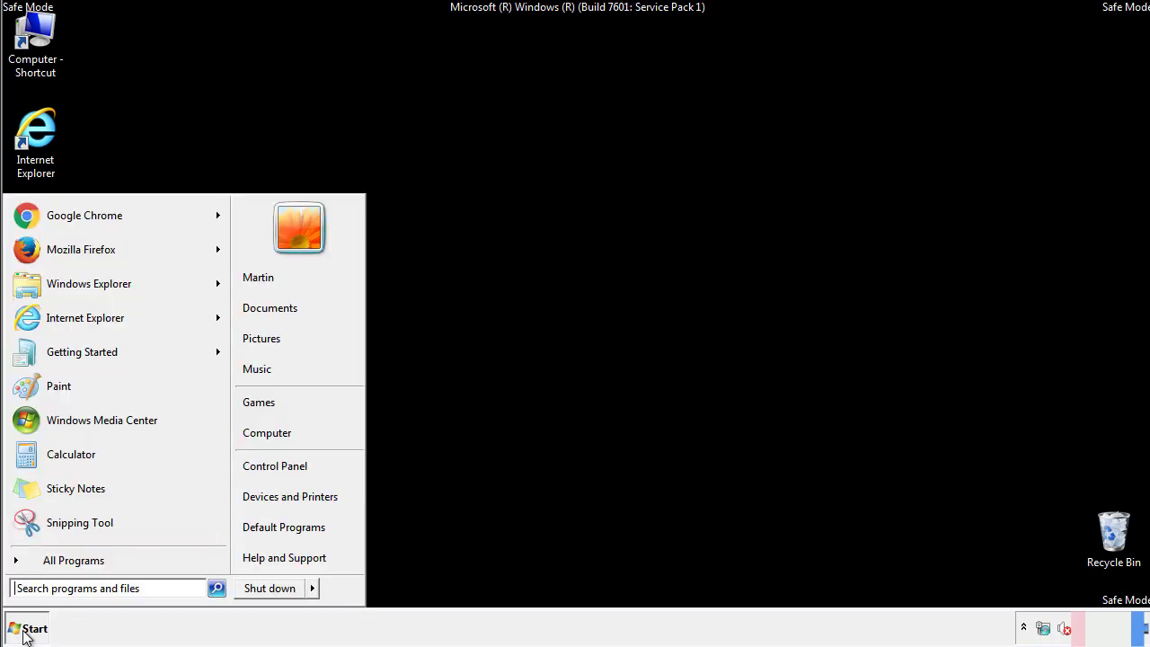
pyautogui.click(288, 463)
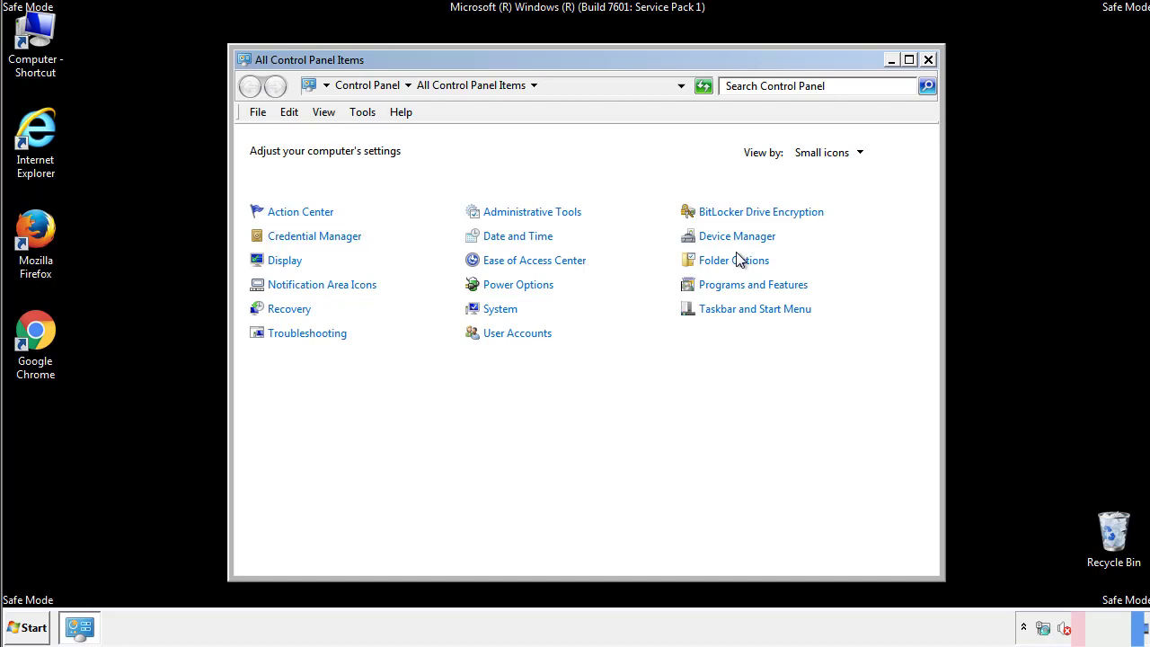
pyautogui.click(737, 262)
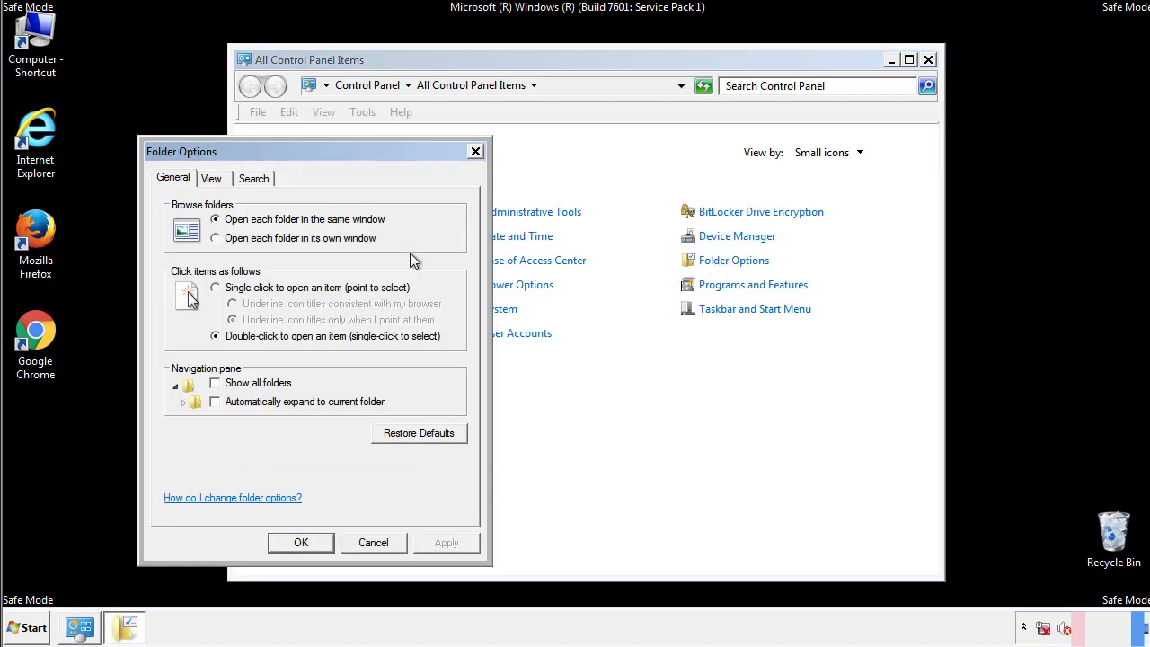
pyautogui.click(212, 179)
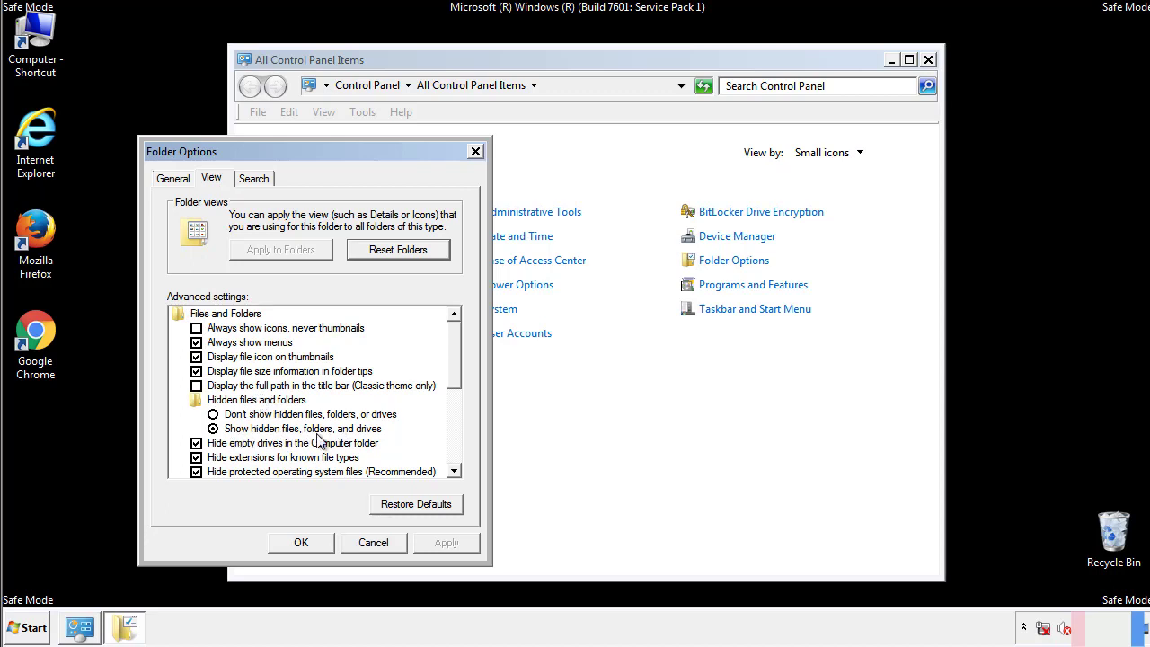
pyautogui.click(310, 540)
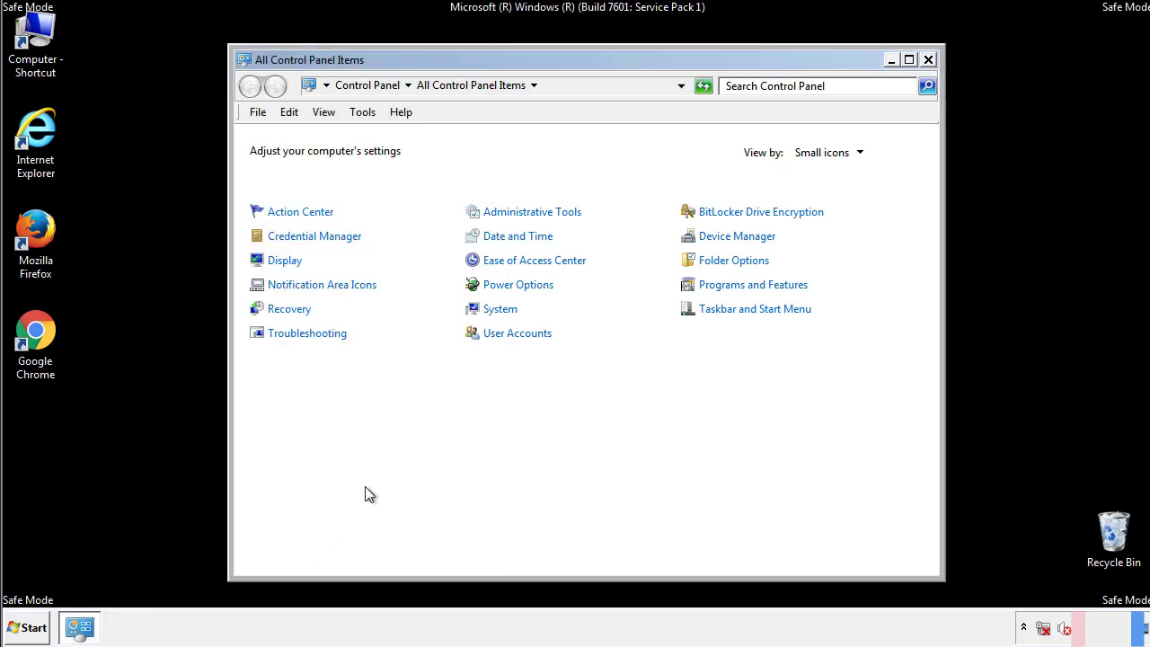
pyautogui.click(928, 60)
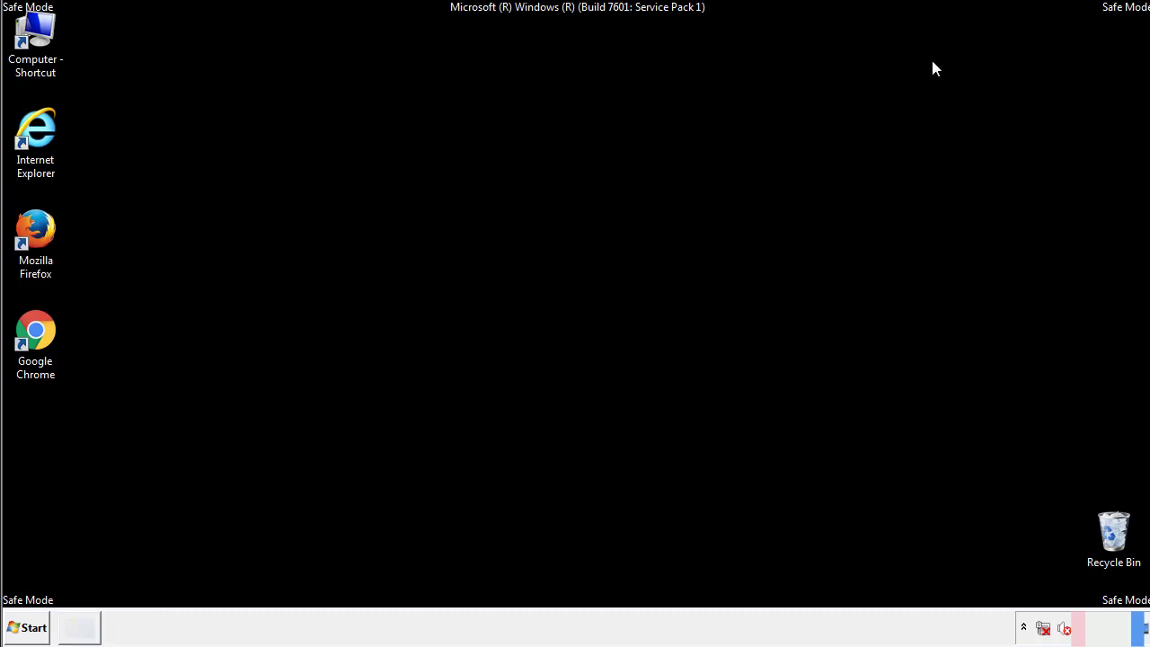
# Step: Browse to the folder C:\Windows\System32\drivers\etc
pyautogui.doubleClick(40, 36)
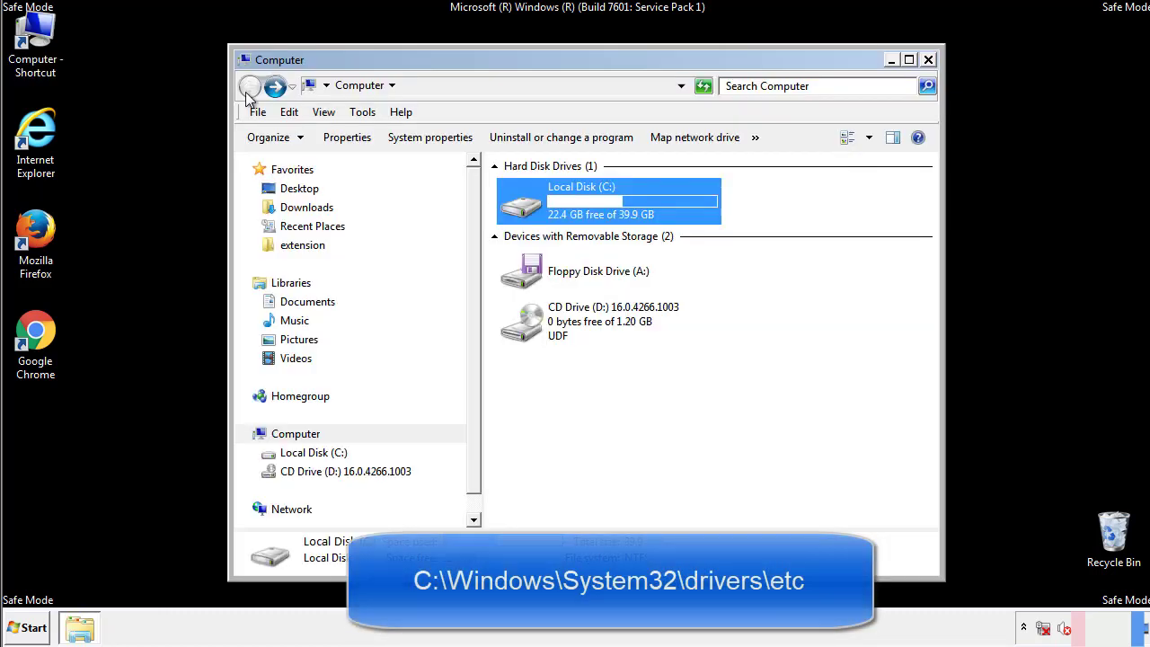
pyautogui.doubleClick(521, 205)
pyautogui.click(524, 331)
pyautogui.doubleClick(526, 333)
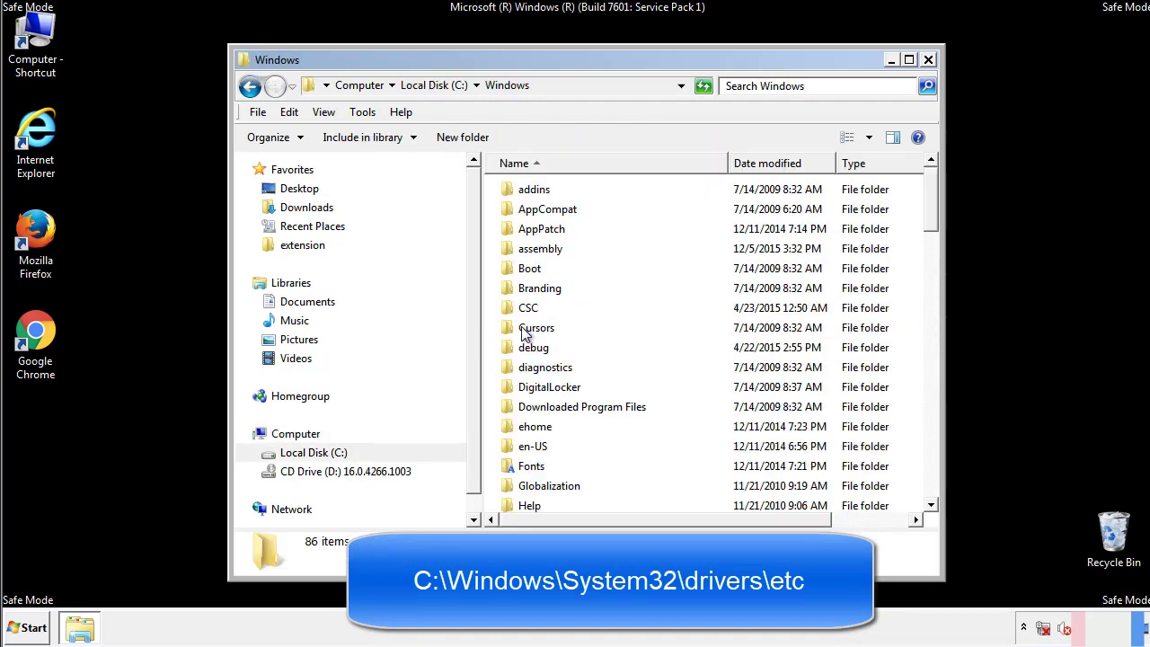
pyautogui.scroll(-2, 530, 405)
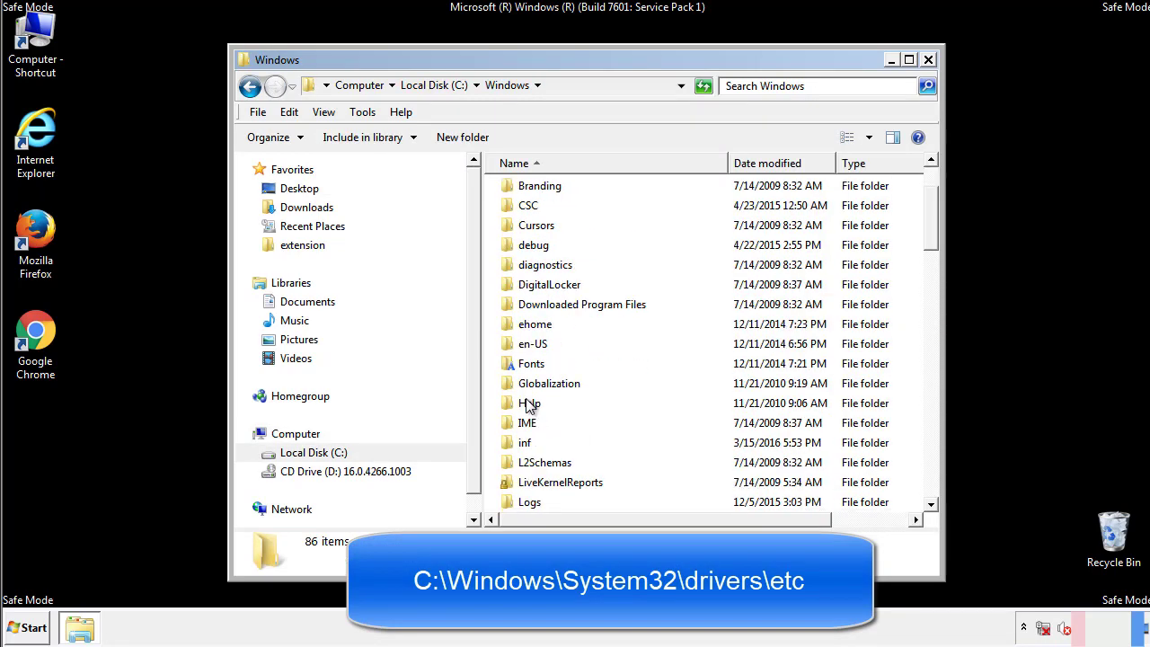
pyautogui.scroll(-7, 530, 406)
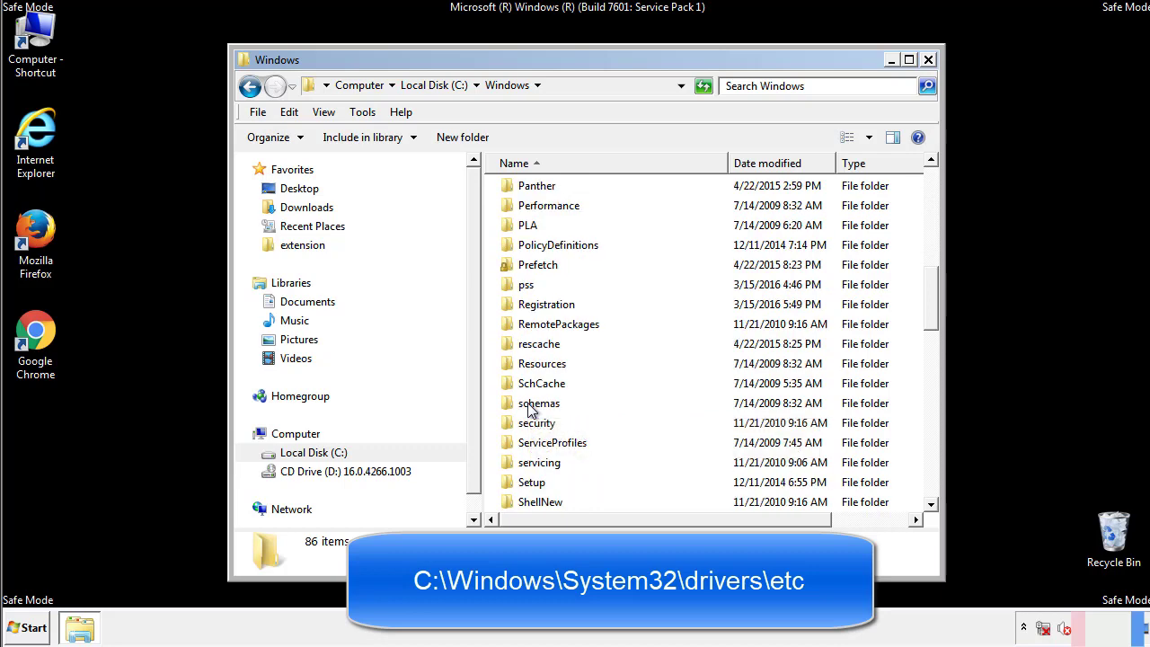
pyautogui.scroll(-2, 528, 406)
pyautogui.doubleClick(543, 464)
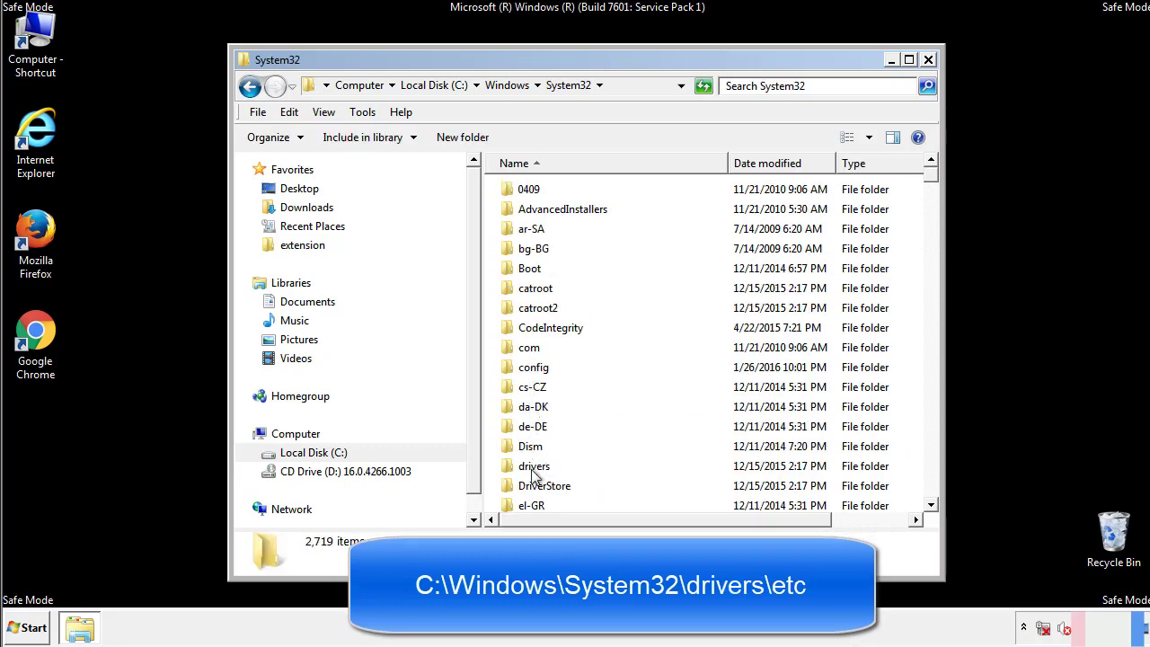
pyautogui.doubleClick(533, 468)
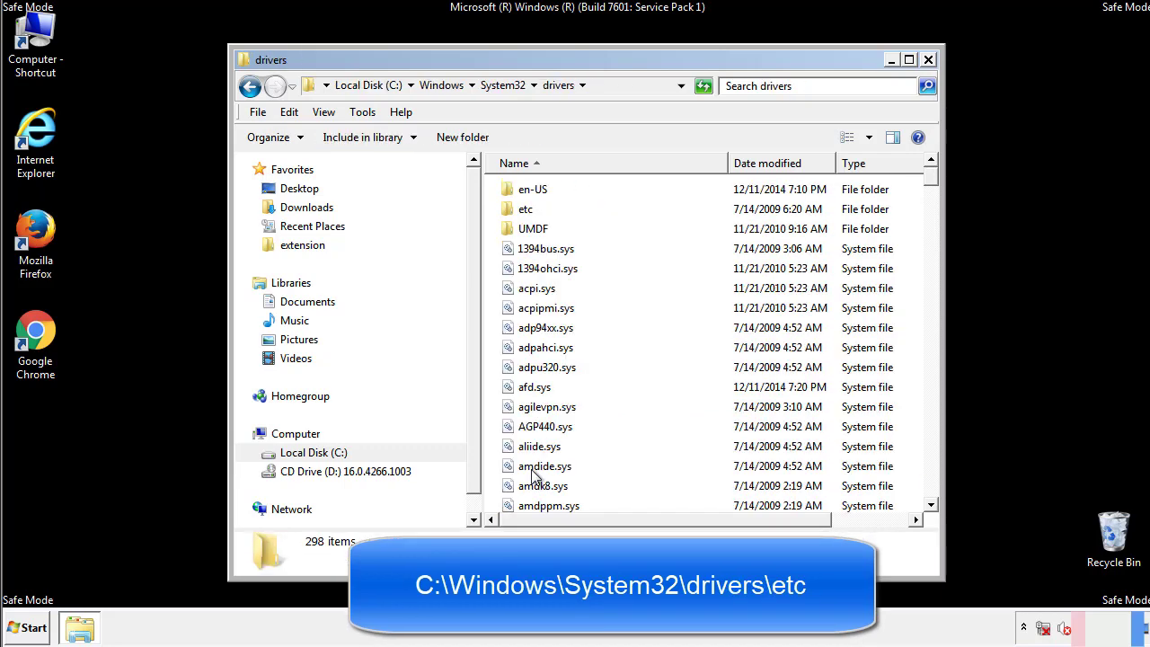
pyautogui.doubleClick(519, 213)
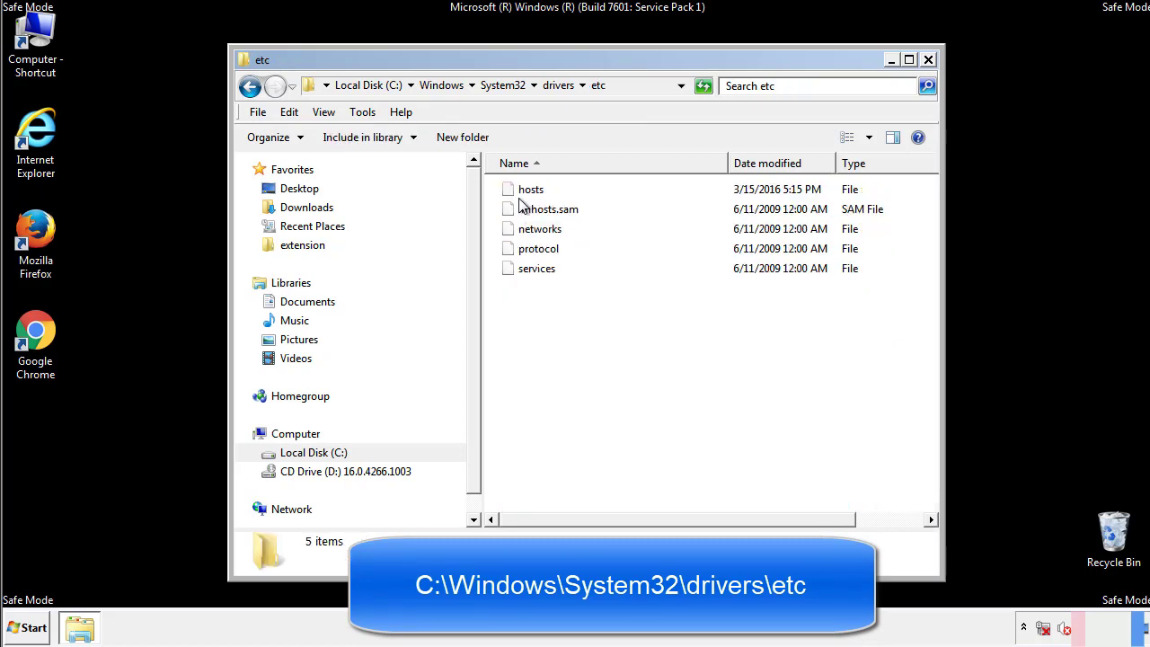
# Step: Open the hosts file in Notepad and move its window fully into view
pyautogui.doubleClick(525, 190)
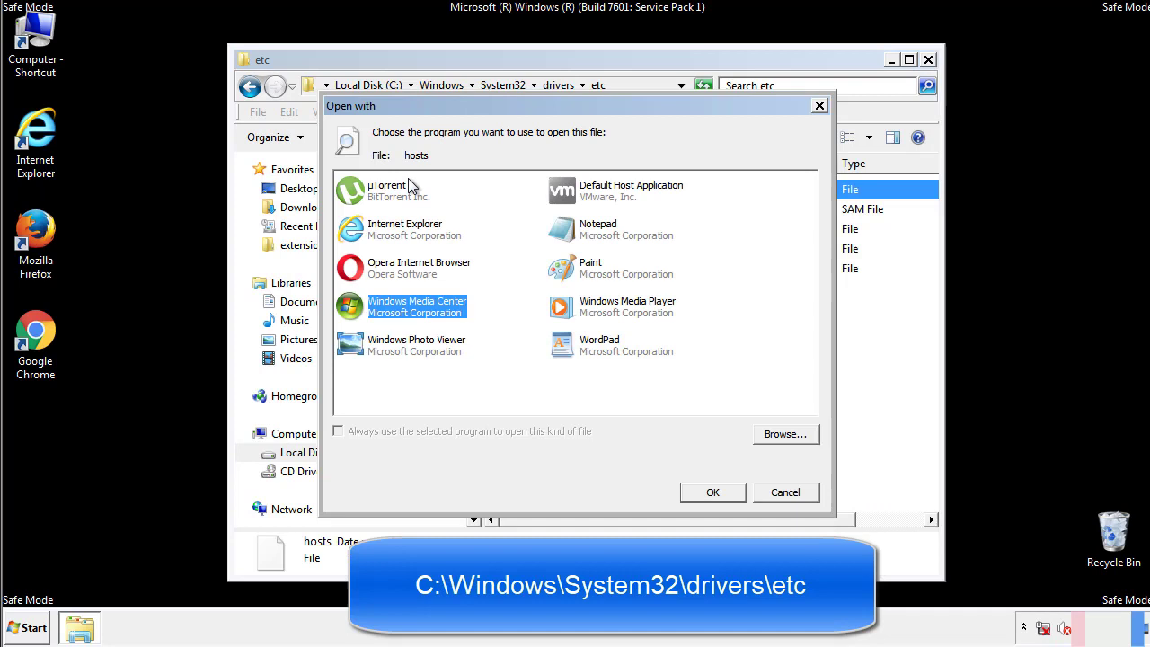
pyautogui.click(583, 234)
pyautogui.click(711, 493)
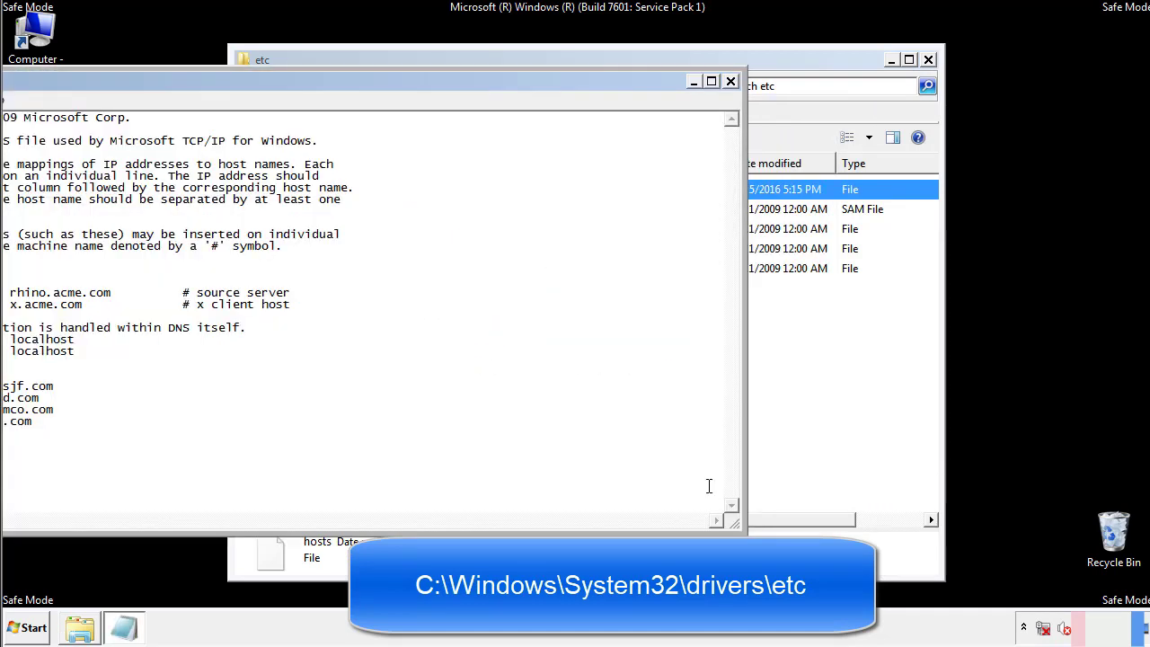
pyautogui.moveTo(470, 81); pyautogui.dragTo(731, 98)
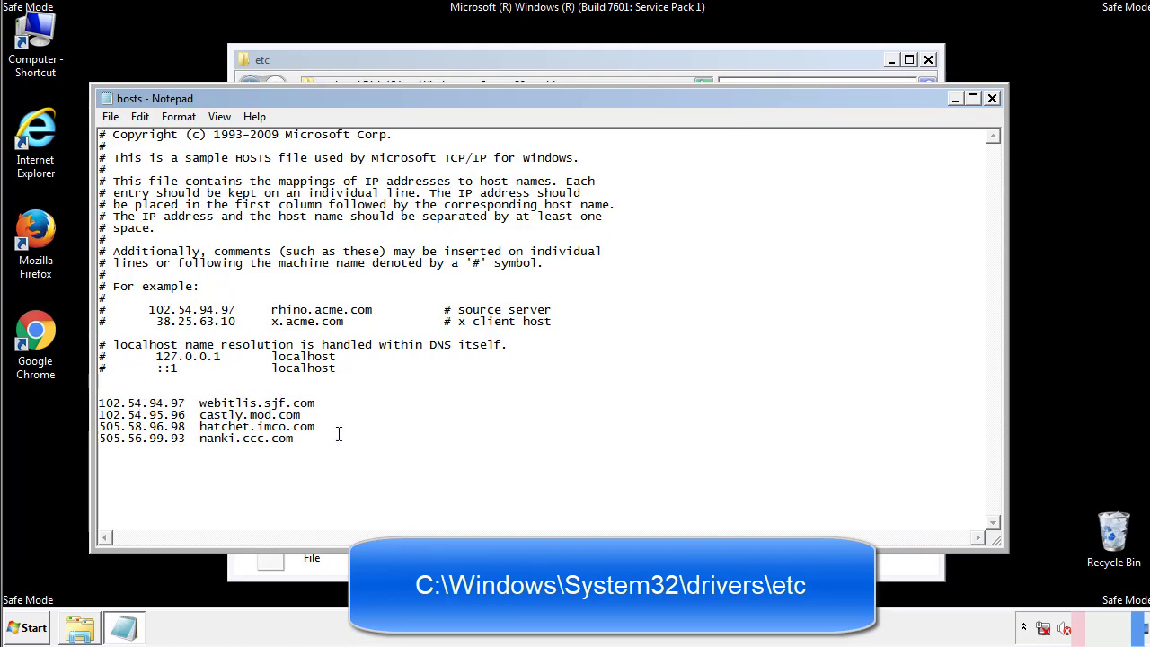
# Step: Delete the four host entries below the localhost lines, save the hosts file and close its folder
pyautogui.moveTo(322, 440); pyautogui.dragTo(99, 404)
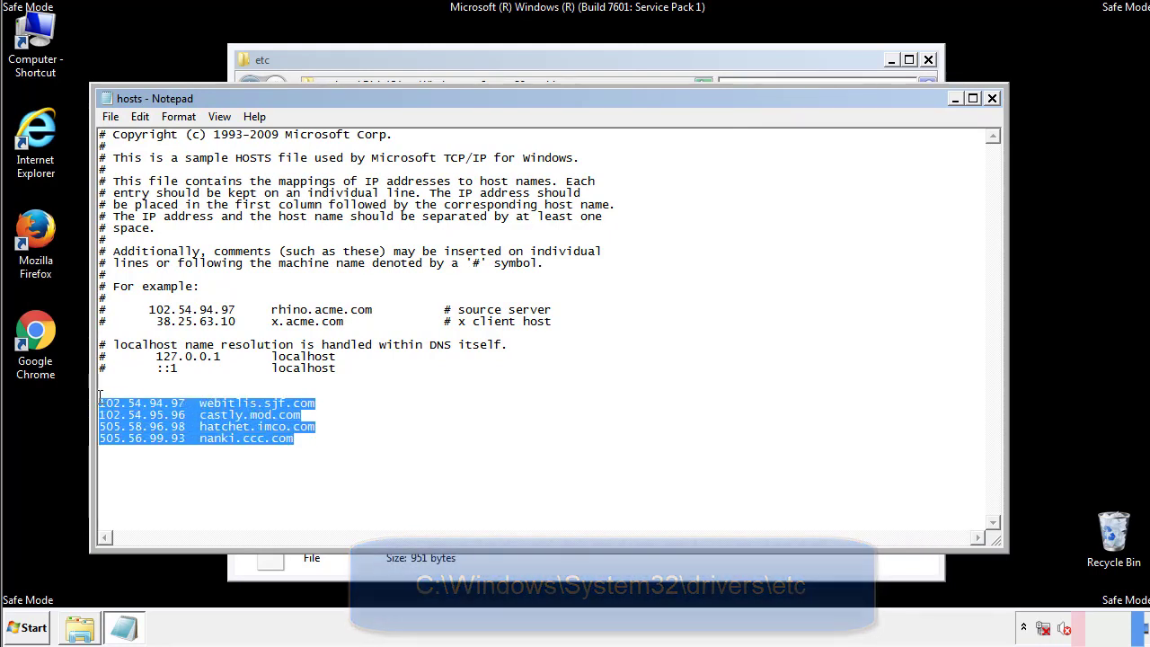
pyautogui.press('Delete')
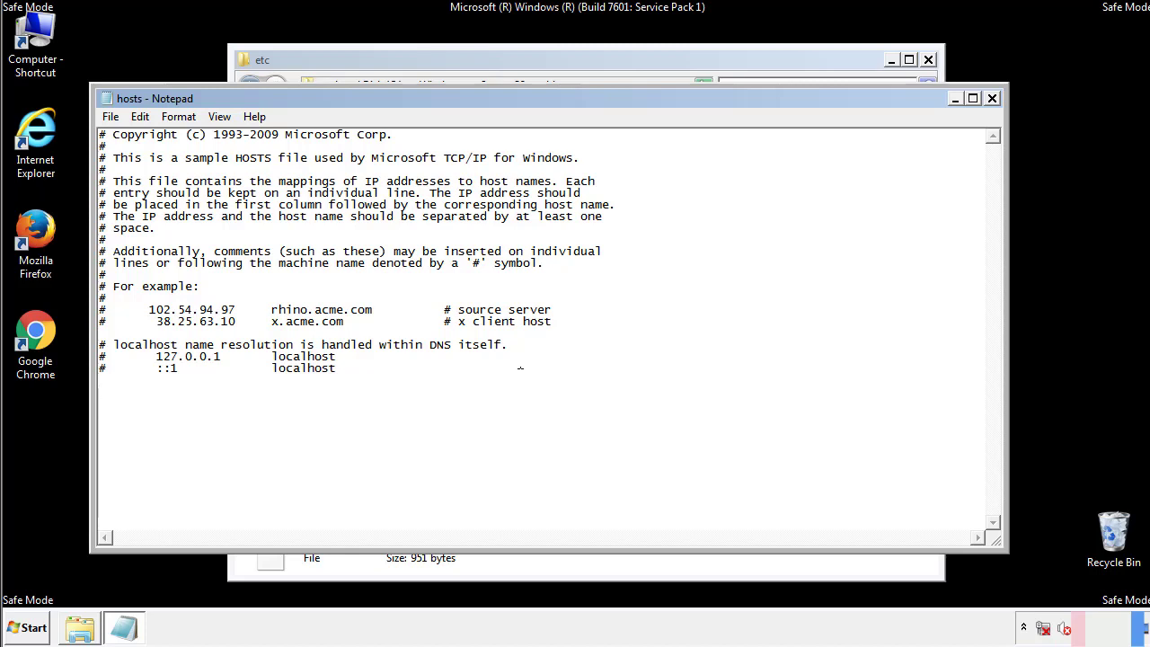
pyautogui.click(992, 99)
pyautogui.click(490, 325)
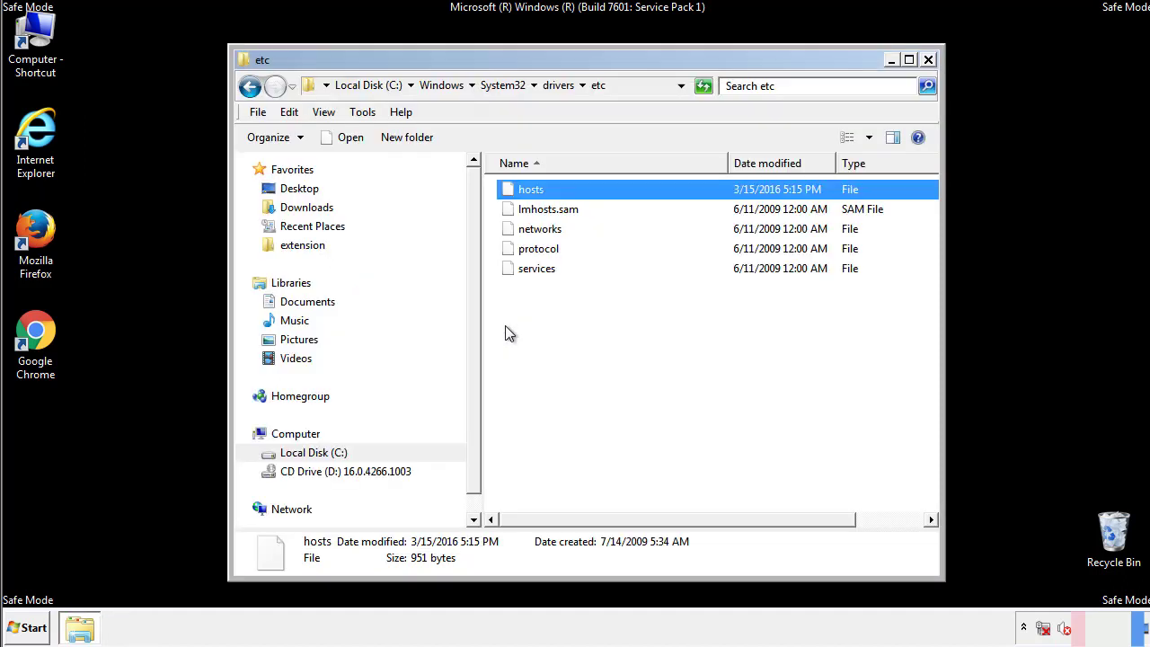
pyautogui.click(505, 331)
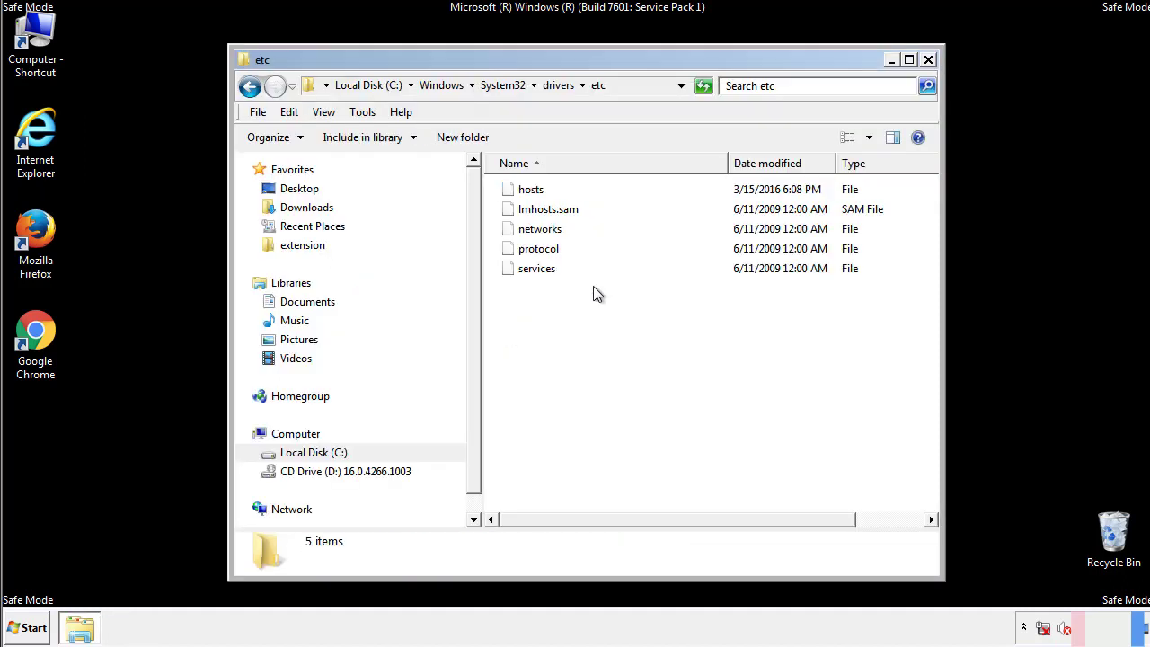
pyautogui.click(928, 61)
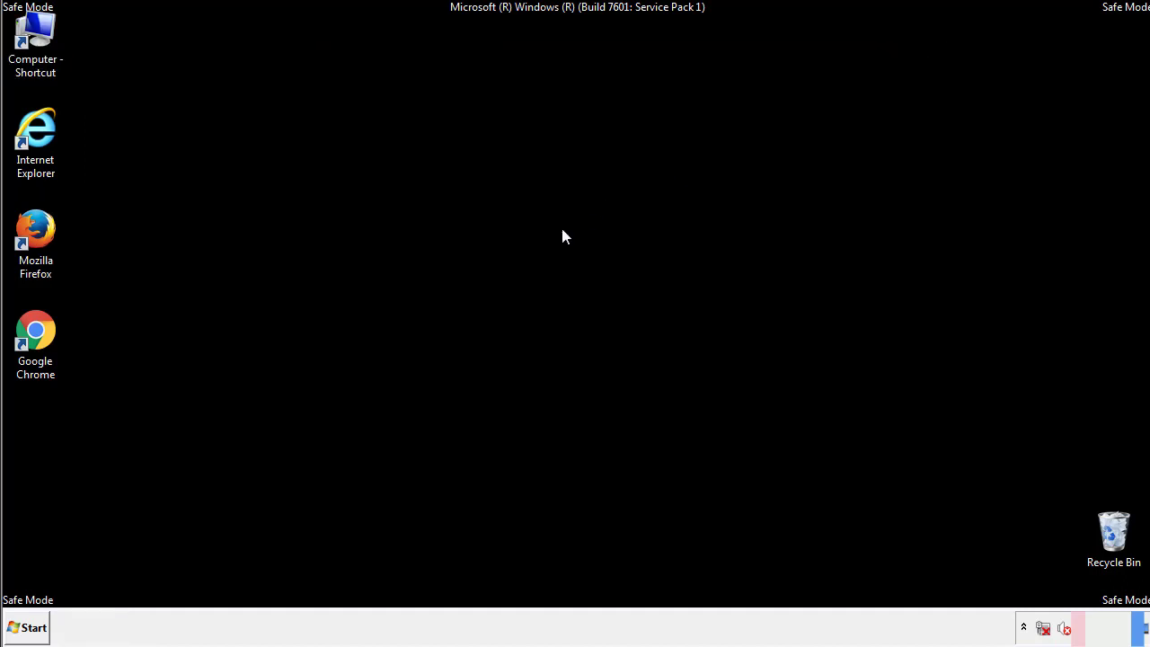
# Step: Open the current user's Startup folder from the list of all programs
pyautogui.click(32, 629)
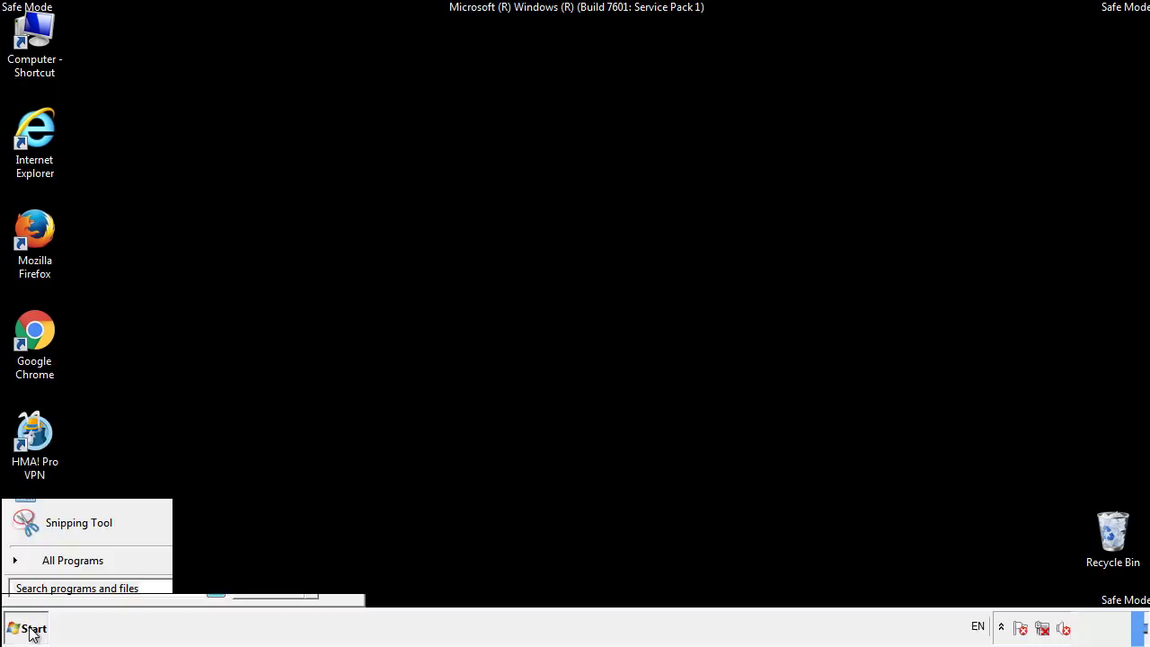
pyautogui.click(51, 567)
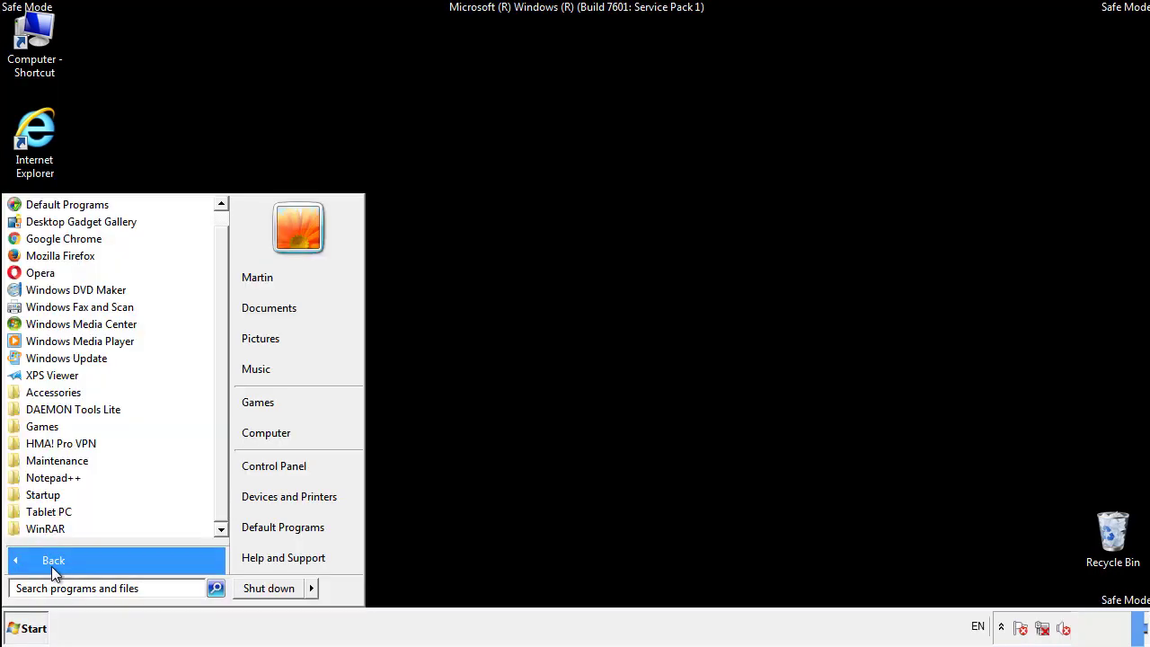
pyautogui.rightClick(48, 494)
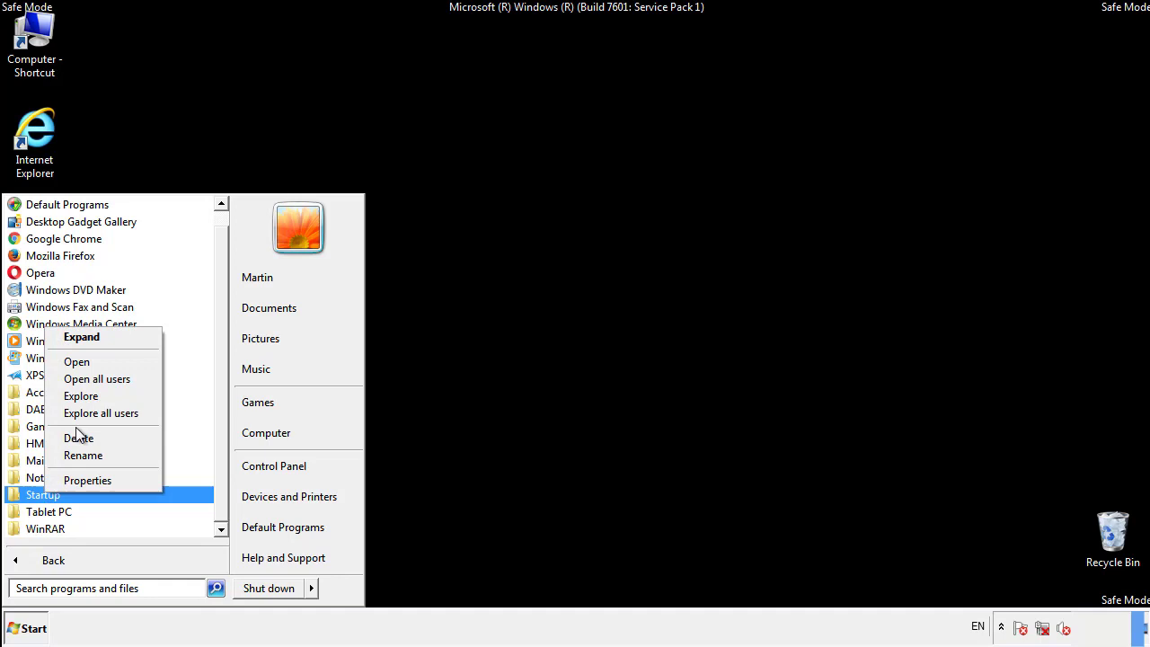
pyautogui.click(88, 362)
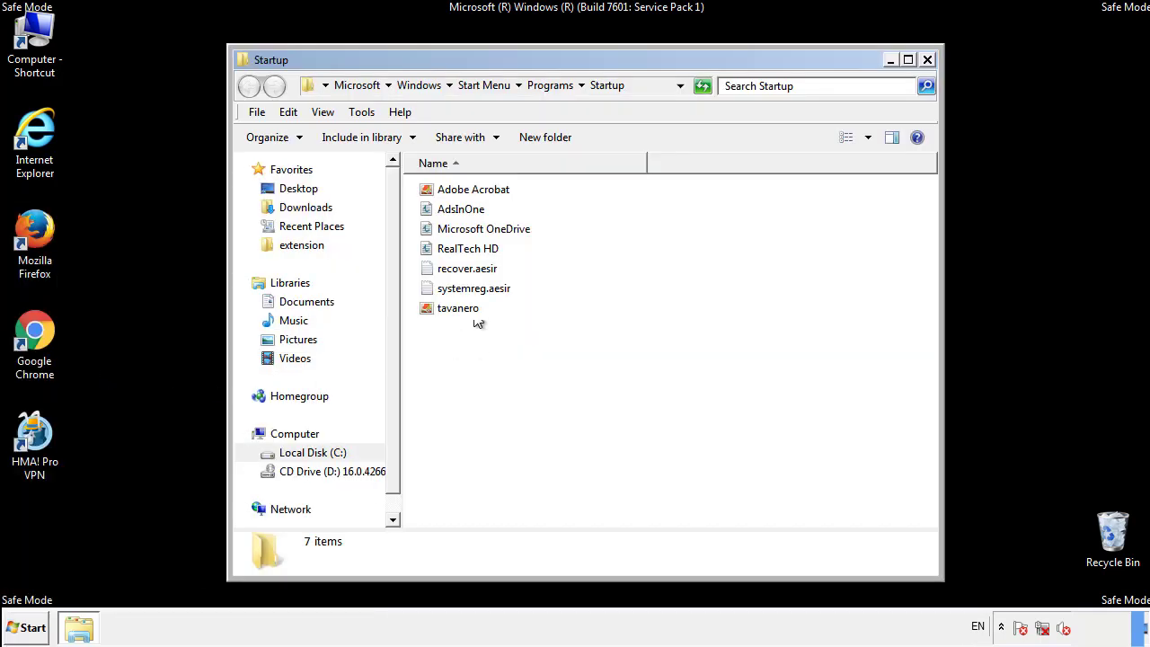
# Step: Delete AdsInOne, recover.aesir, systemreg.aesir and tavanero from the Startup folder, confirm moving them to the Recycle Bin, and close the folder
pyautogui.click(467, 211)
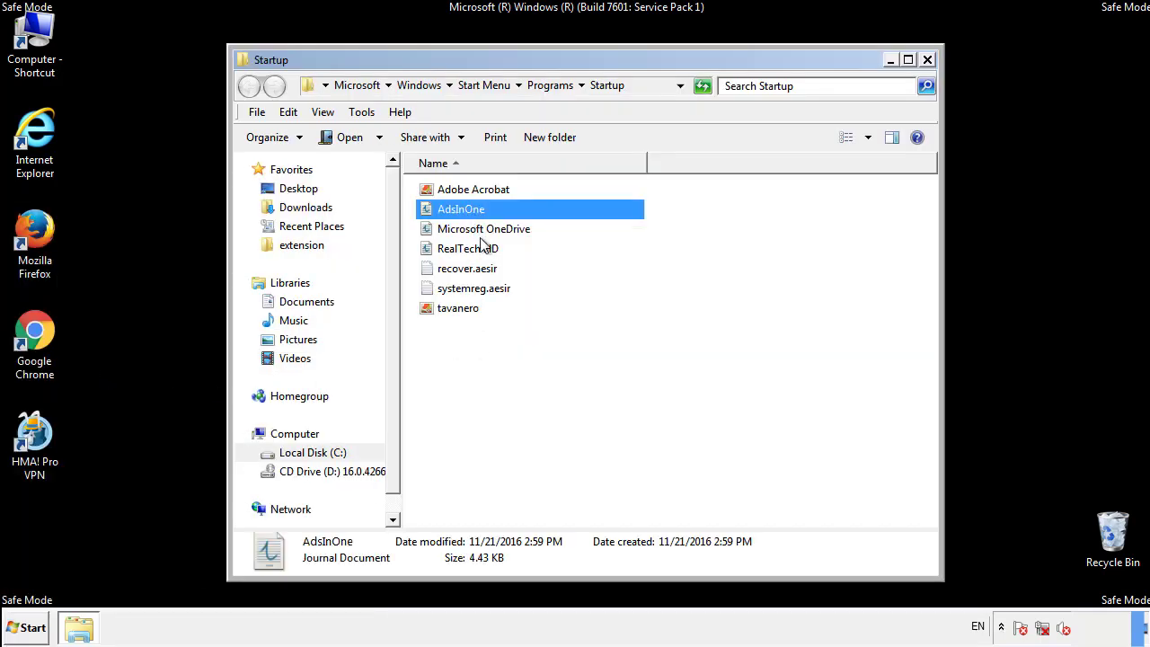
pyautogui.keyDown('ctrl'); pyautogui.click(469, 269); pyautogui.keyUp('ctrl')
pyautogui.keyDown('ctrl'); pyautogui.click(476, 289); pyautogui.keyUp('ctrl')
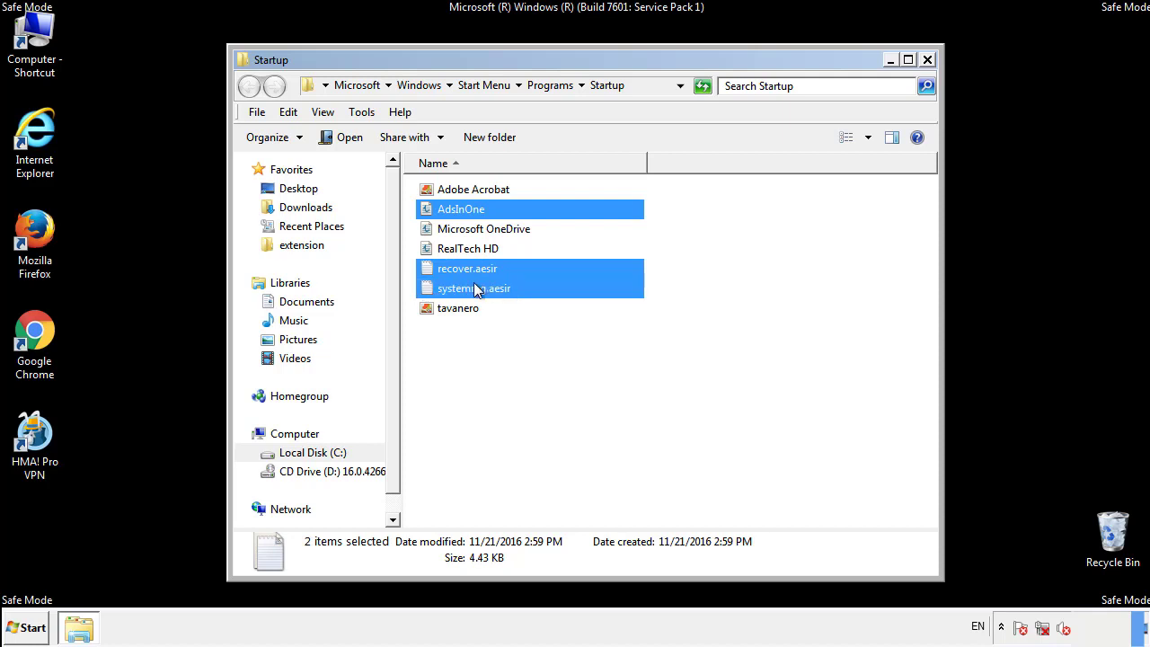
pyautogui.keyDown('ctrl'); pyautogui.click(460, 307); pyautogui.keyUp('ctrl')
pyautogui.rightClick(454, 310)
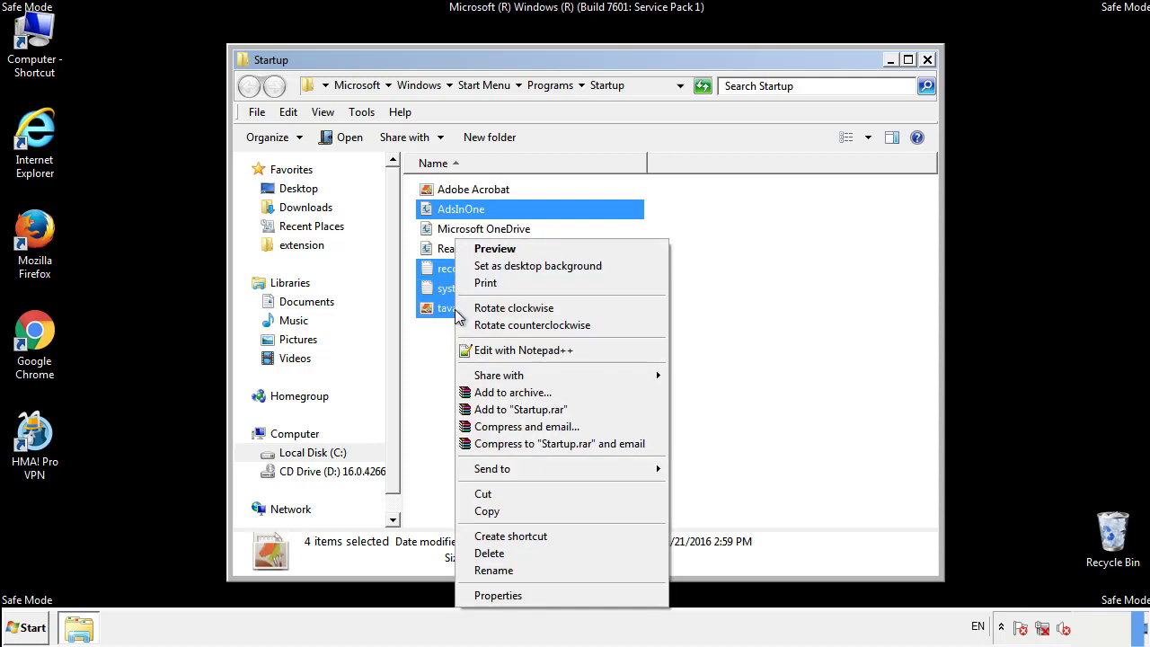
pyautogui.click(485, 552)
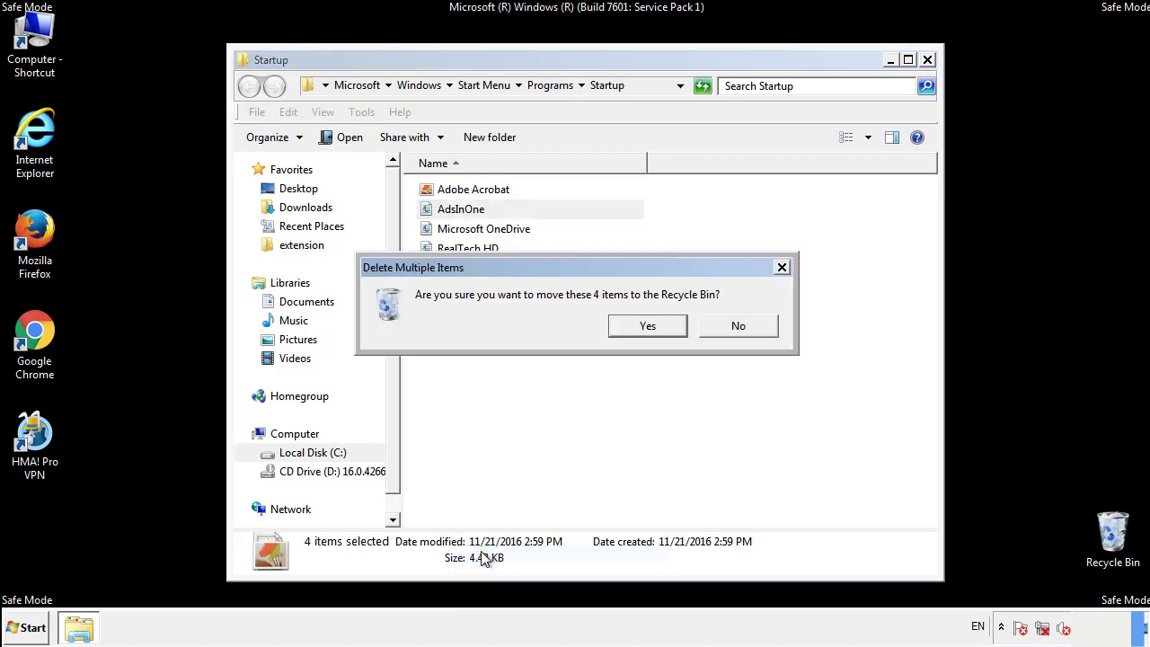
pyautogui.click(639, 326)
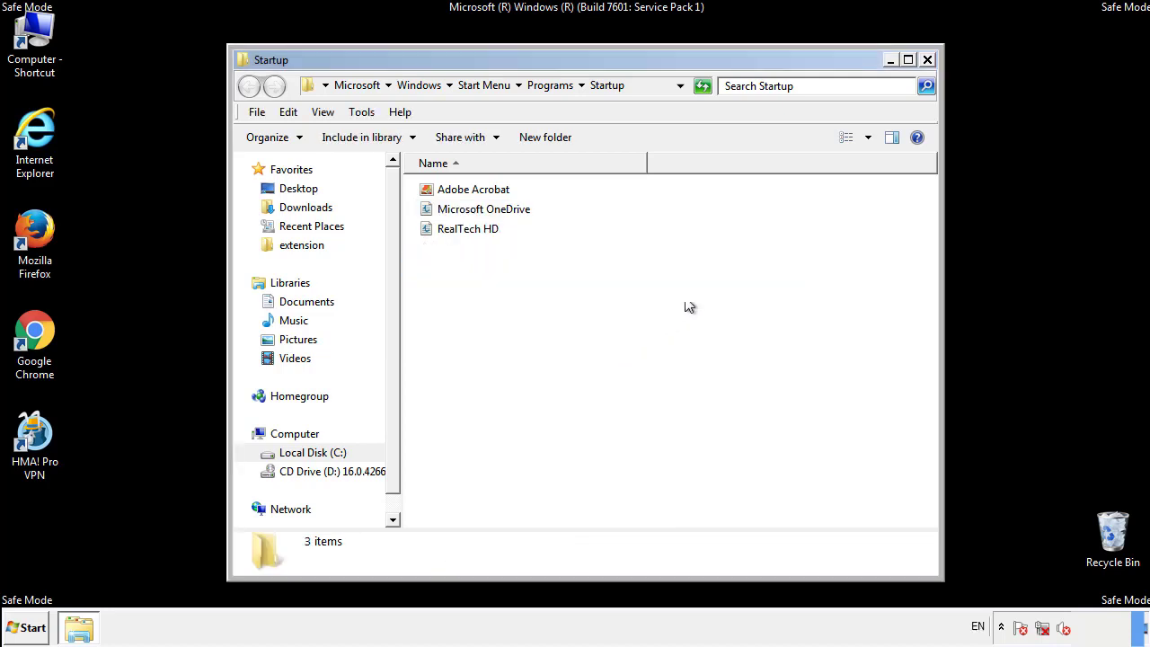
pyautogui.click(927, 61)
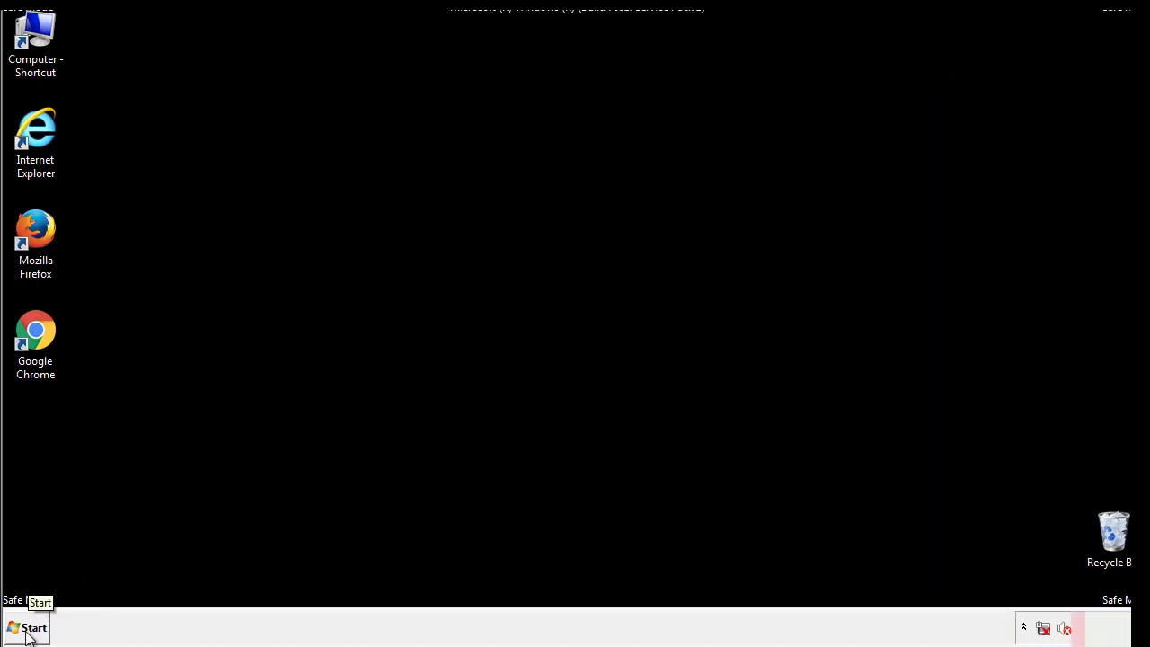
# Step: Launch the Registry Editor by running regedit
pyautogui.click(27, 634)
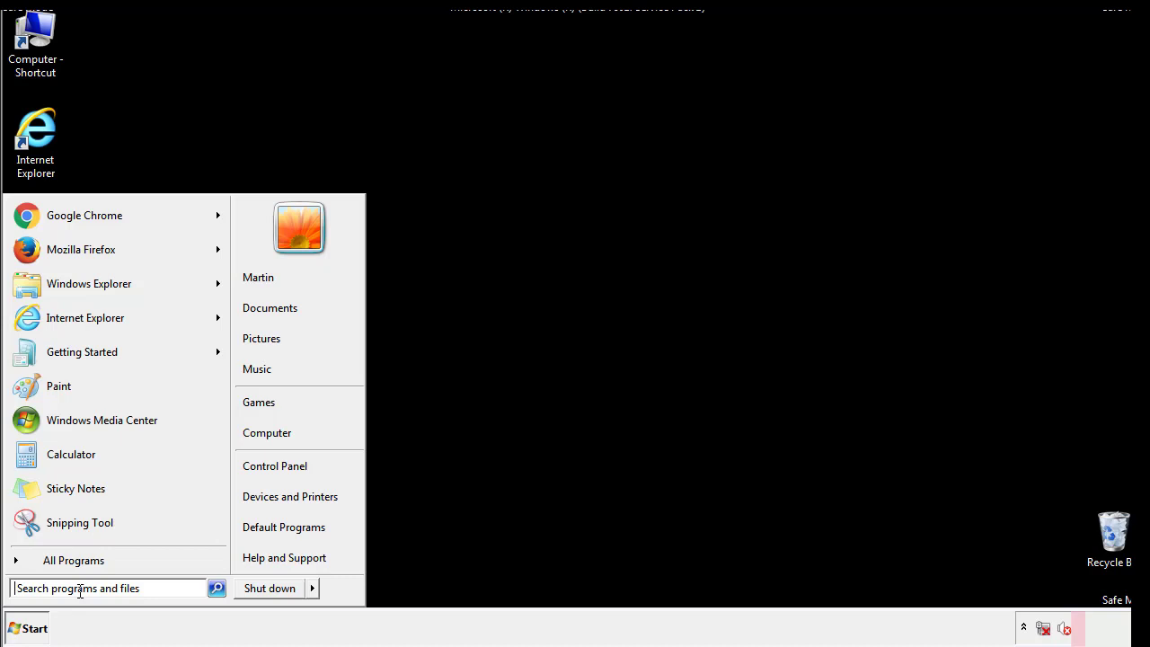
pyautogui.write('reged')
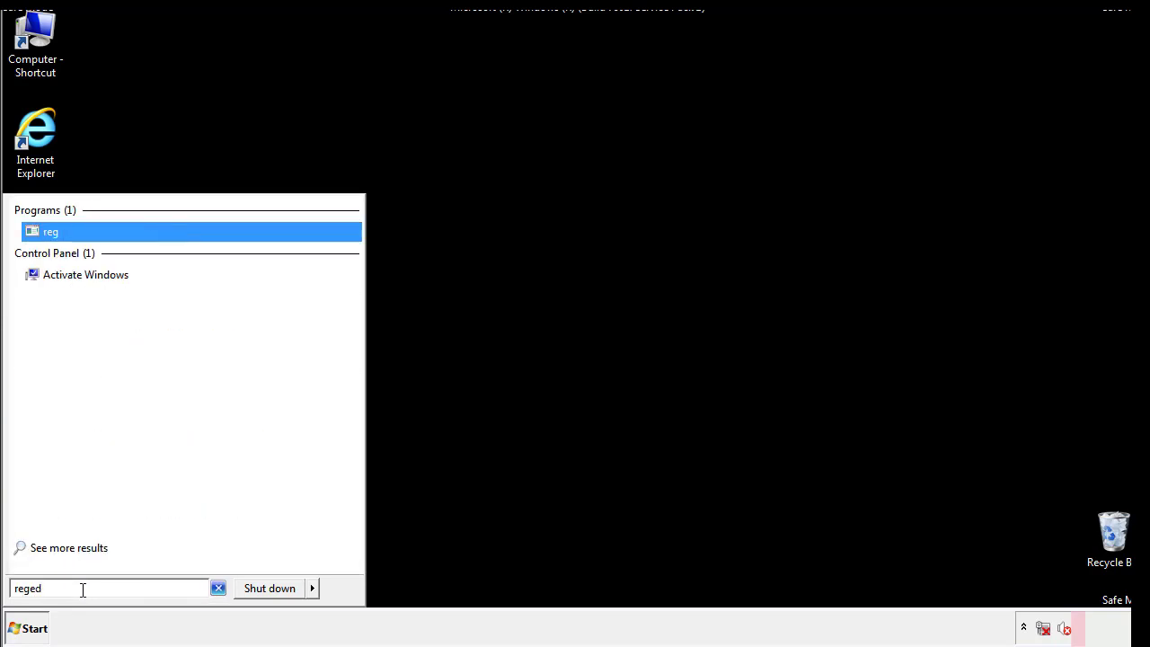
pyautogui.write('it')
pyautogui.press('Return')
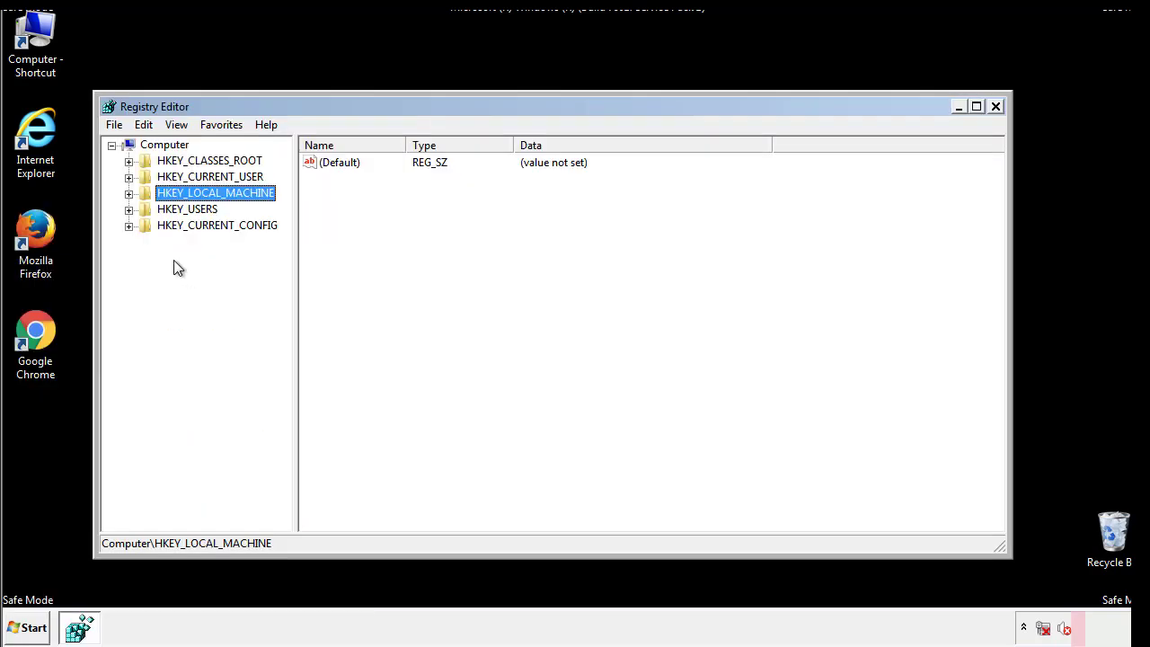
# Step: Open the registry key HKEY_LOCAL_MACHINE\SOFTWARE\Microsoft\Windows\CurrentVersion\Run
pyautogui.click(129, 193)
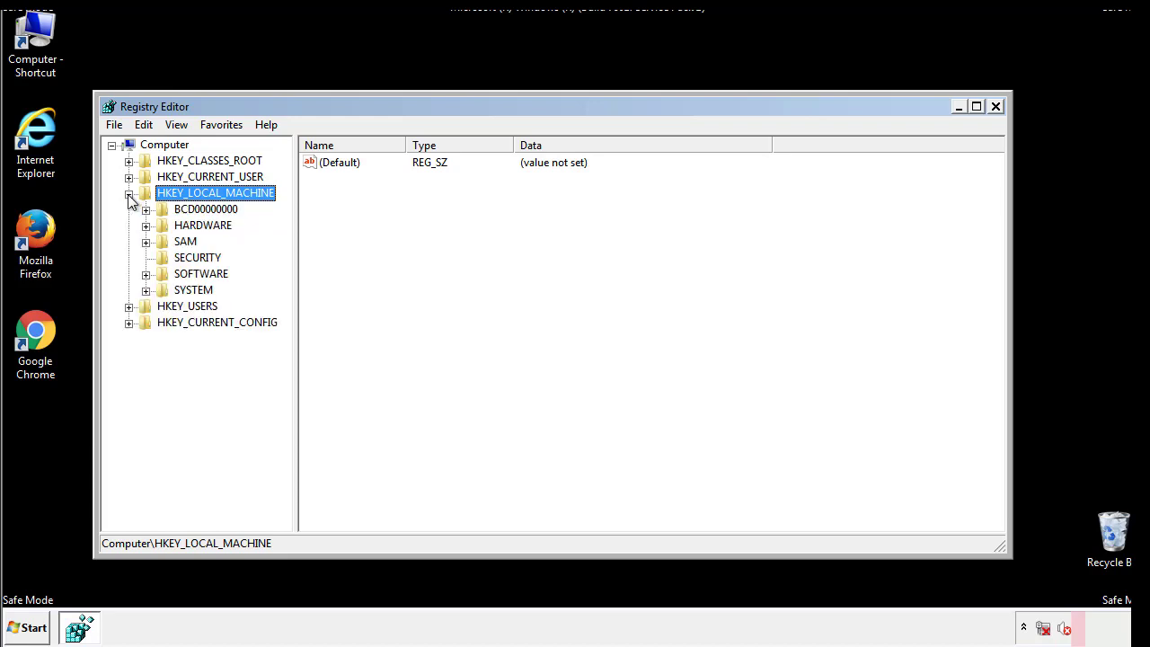
pyautogui.click(145, 275)
pyautogui.scroll(-1, 283, 265)
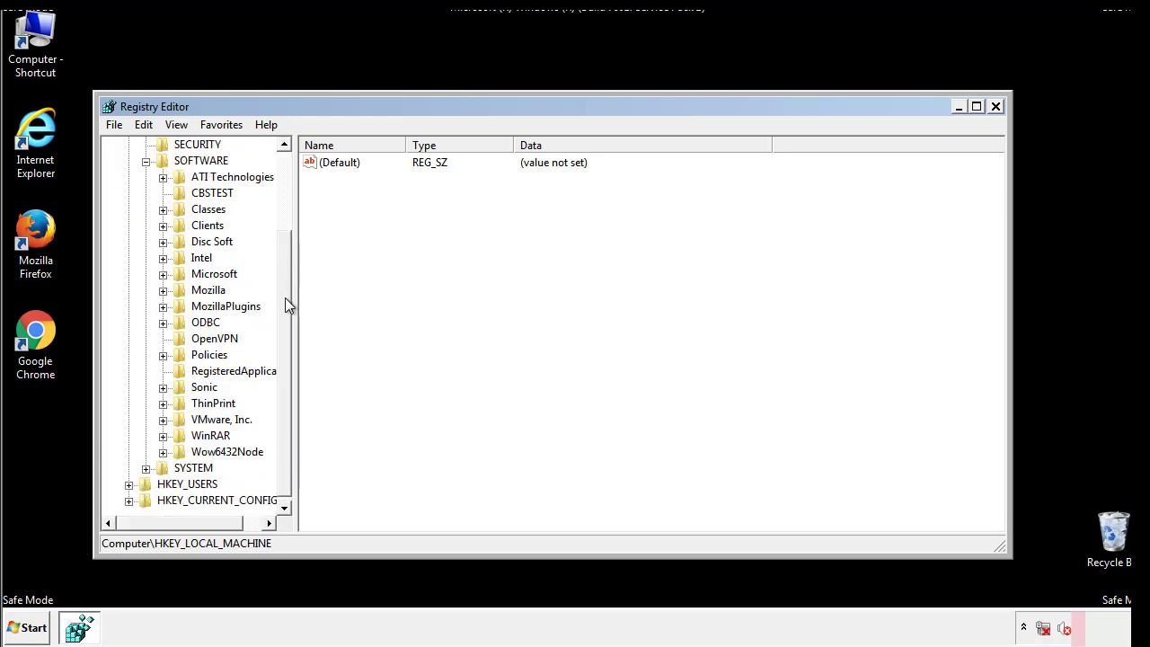
pyautogui.click(162, 274)
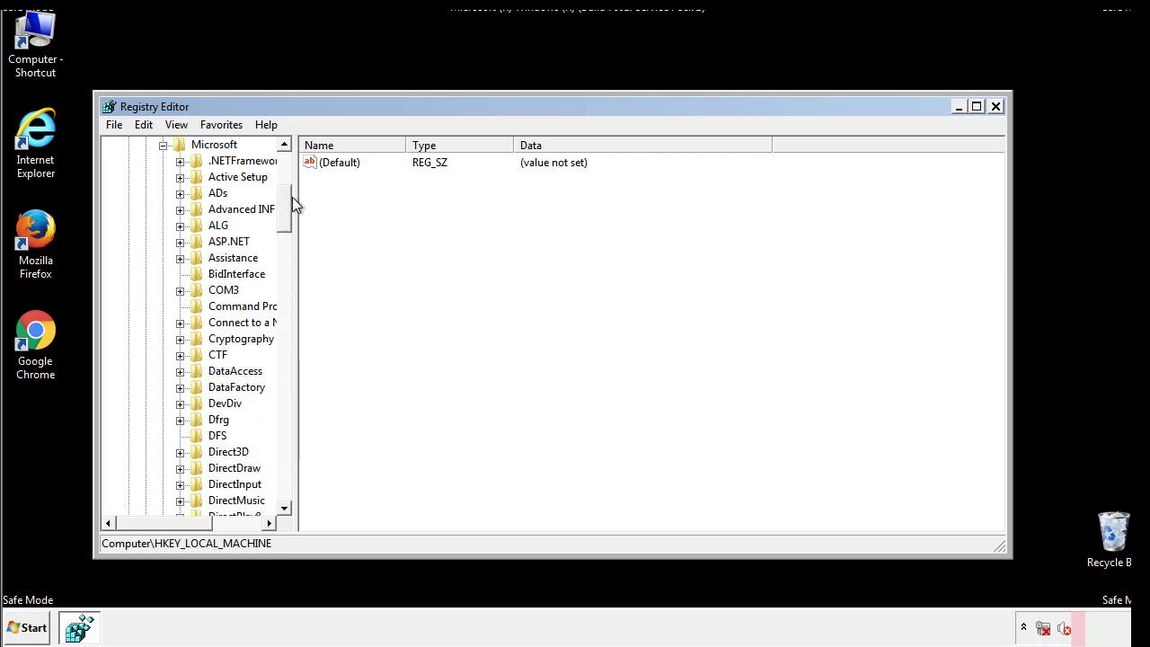
pyautogui.moveTo(283, 220); pyautogui.dragTo(284, 465)
pyautogui.click(180, 275)
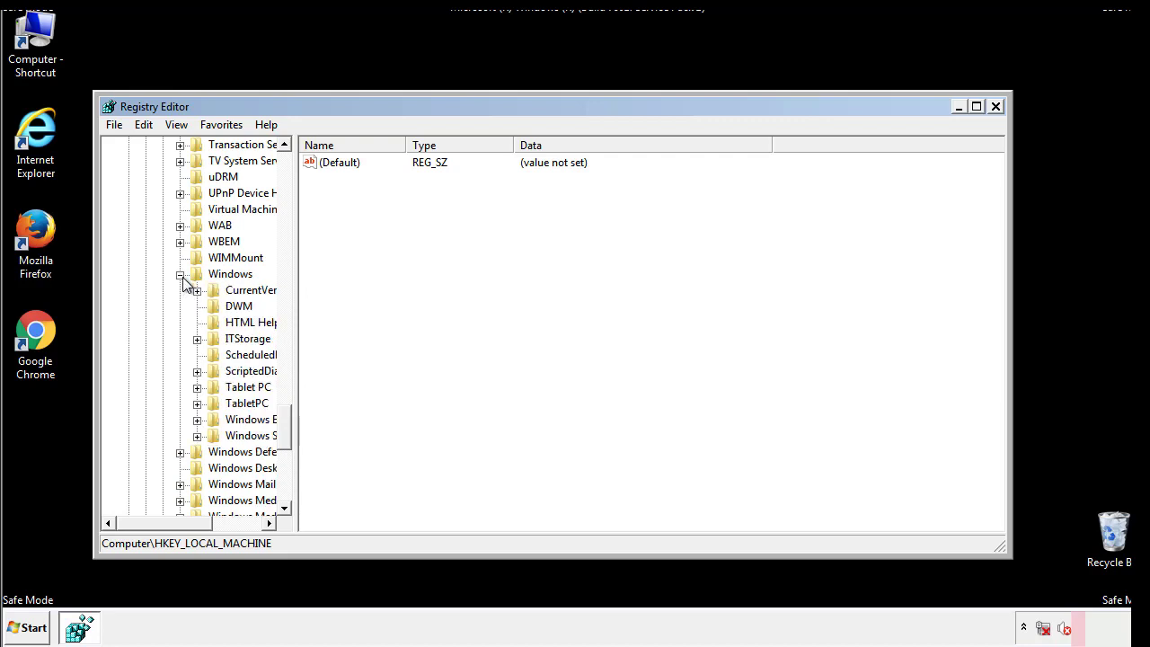
pyautogui.moveTo(158, 524); pyautogui.dragTo(183, 527)
pyautogui.click(150, 290)
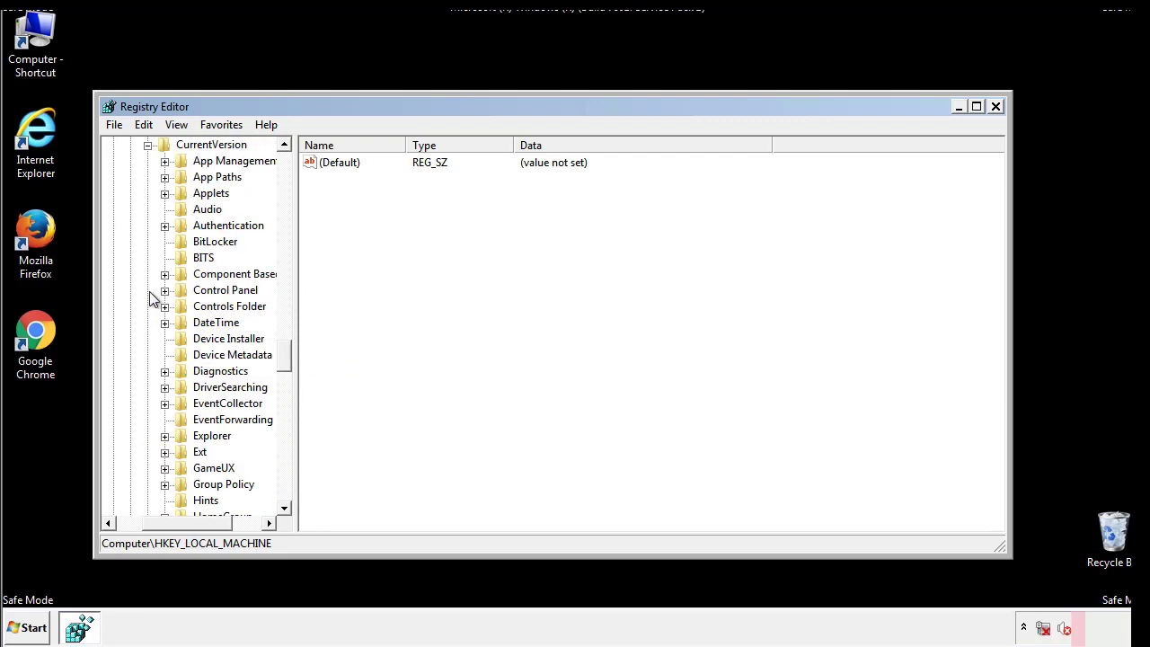
pyautogui.moveTo(292, 355); pyautogui.dragTo(284, 411)
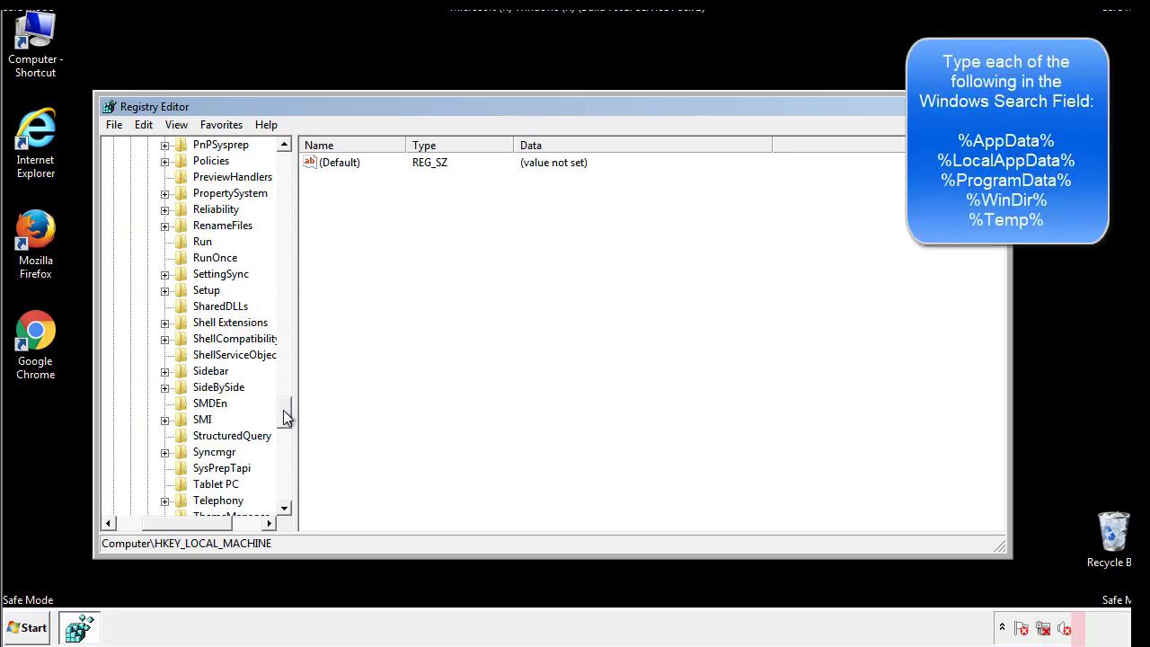
pyautogui.click(188, 243)
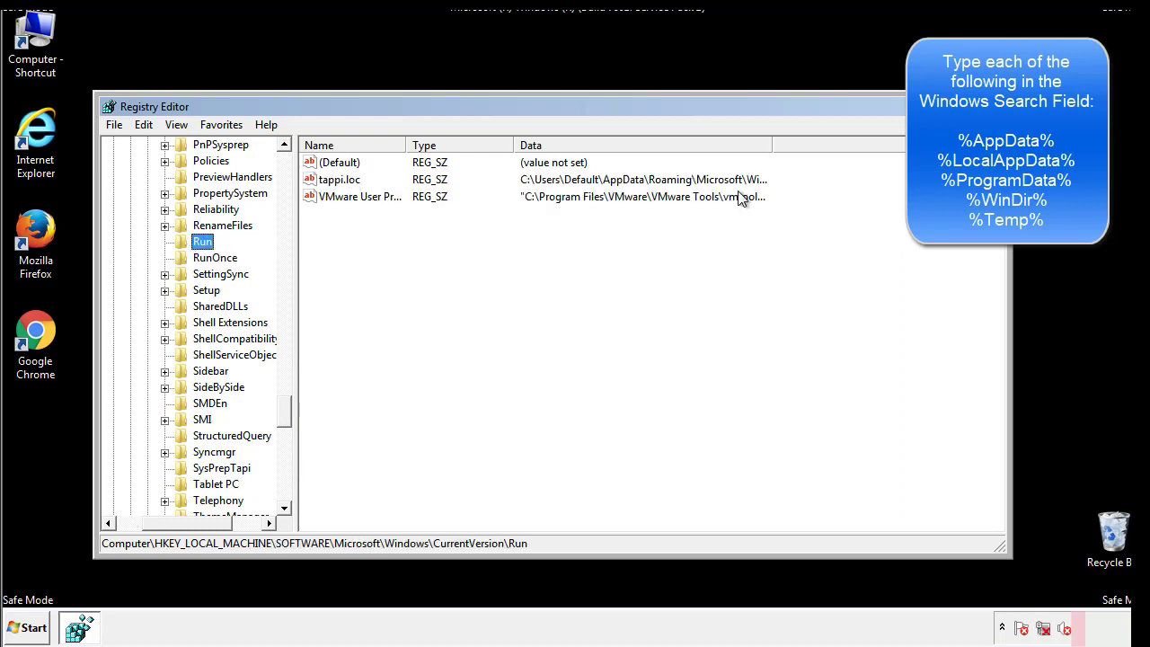
# Step: Delete the tappi.loc value from the local machine's Run key and confirm the permanent deletion
pyautogui.click(340, 182)
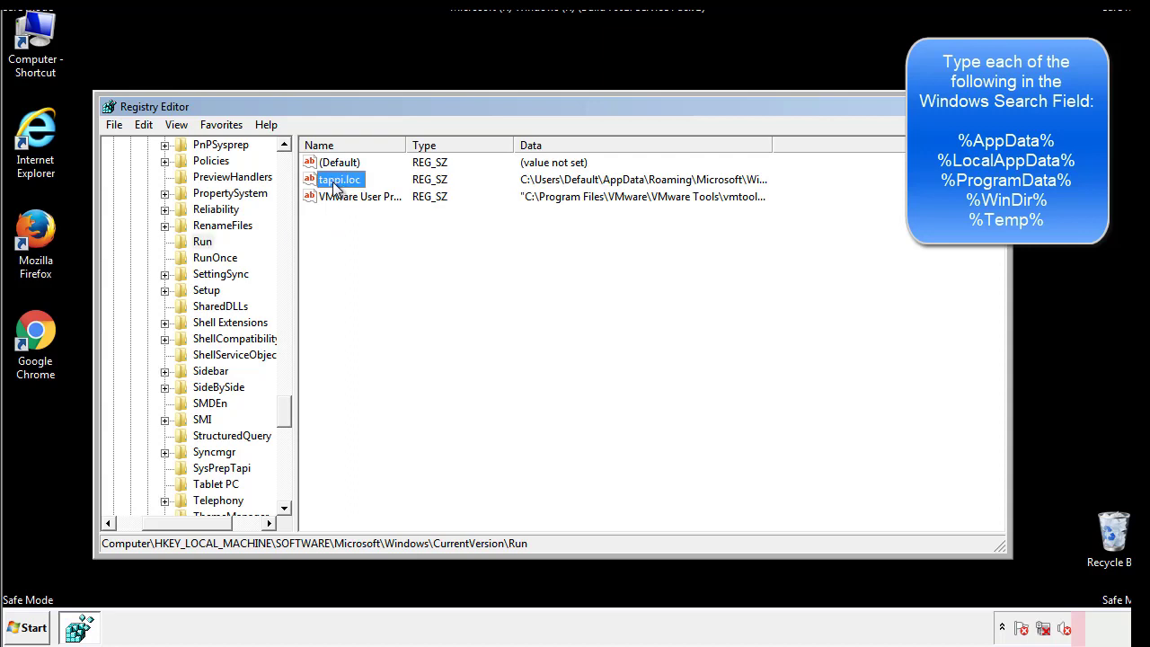
pyautogui.rightClick(341, 182)
pyautogui.click(359, 233)
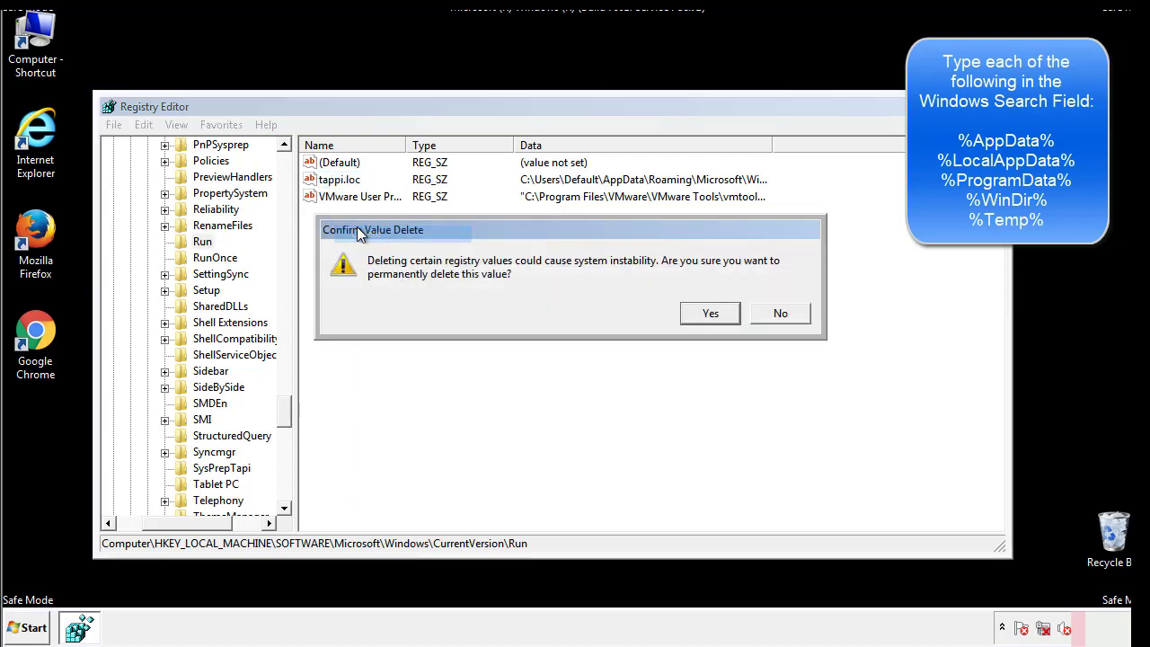
pyautogui.click(700, 317)
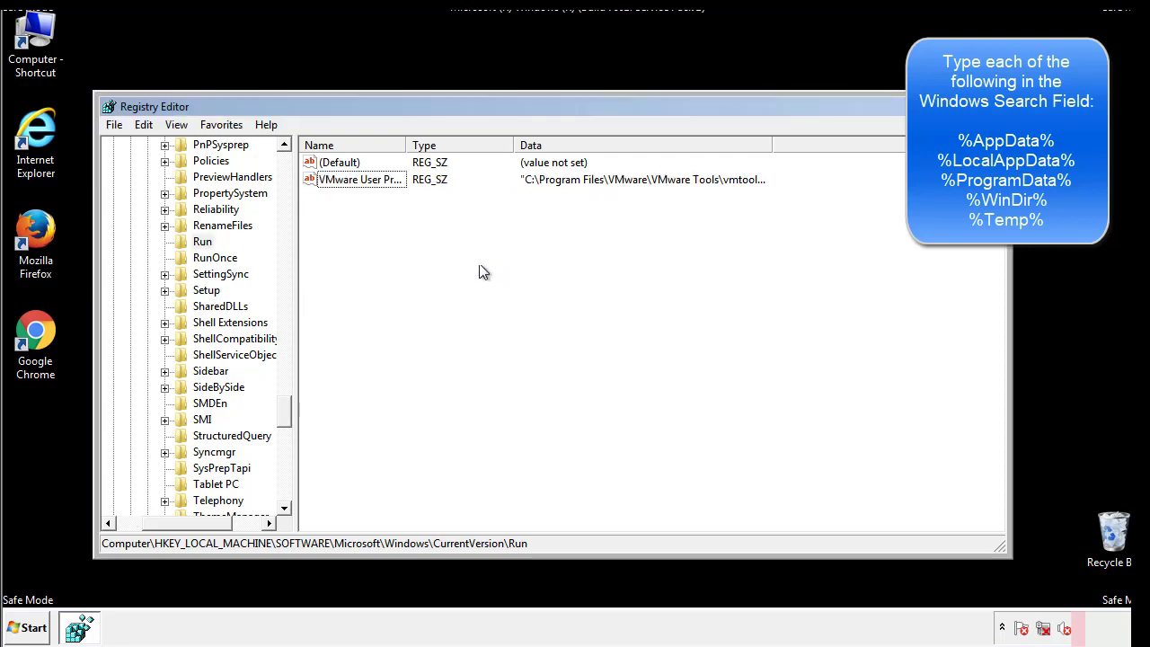
# Step: Collapse the whole HKEY_LOCAL_MACHINE branch in the registry tree
pyautogui.moveTo(285, 405); pyautogui.dragTo(283, 492)
pyautogui.moveTo(191, 527); pyautogui.dragTo(129, 528)
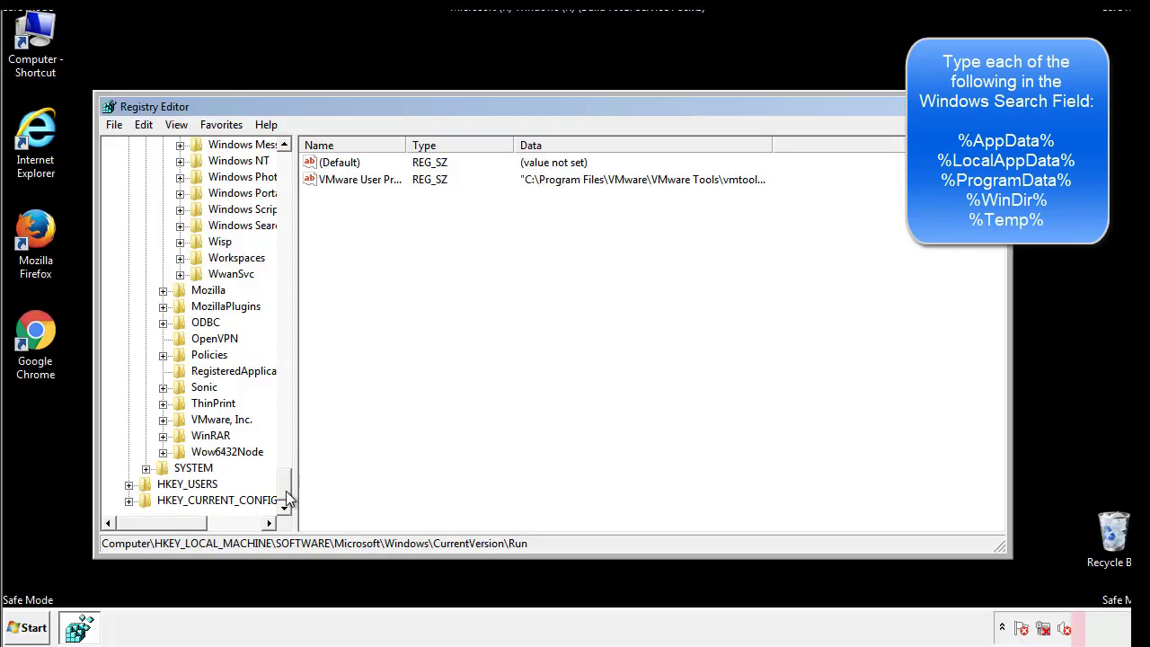
pyautogui.moveTo(290, 496); pyautogui.dragTo(293, 171)
pyautogui.click(130, 192)
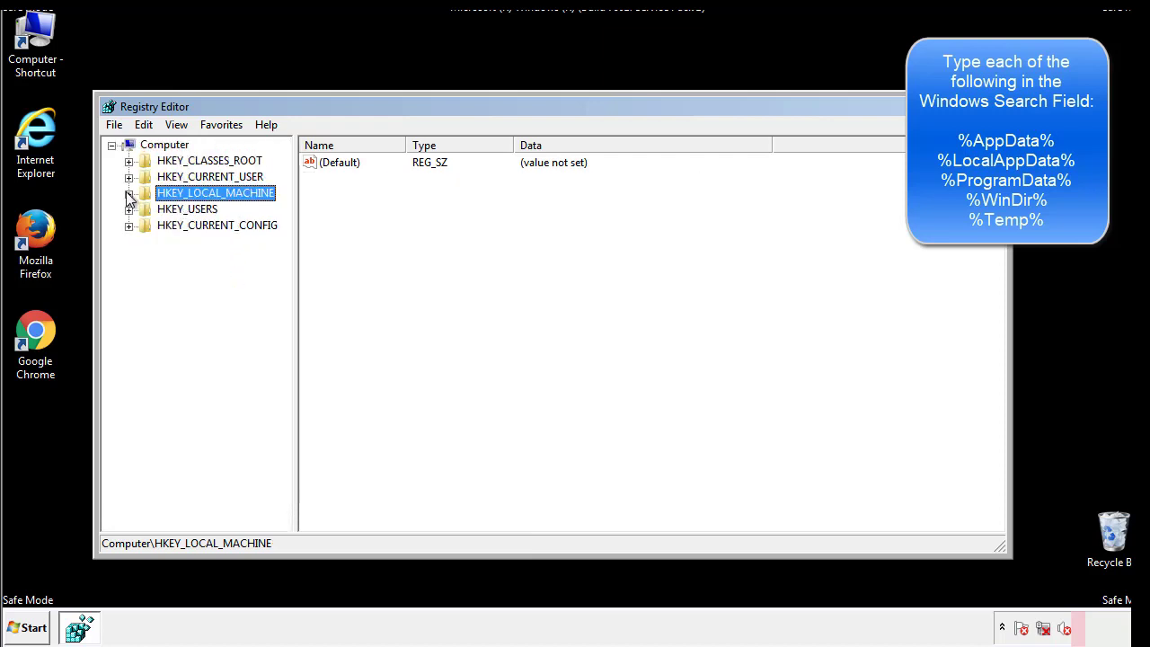
# Step: Open HKEY_CURRENT_USER\Software\Microsoft\Windows\CurrentVersion\Run and examine its values for suspicious startup entries
pyautogui.click(128, 177)
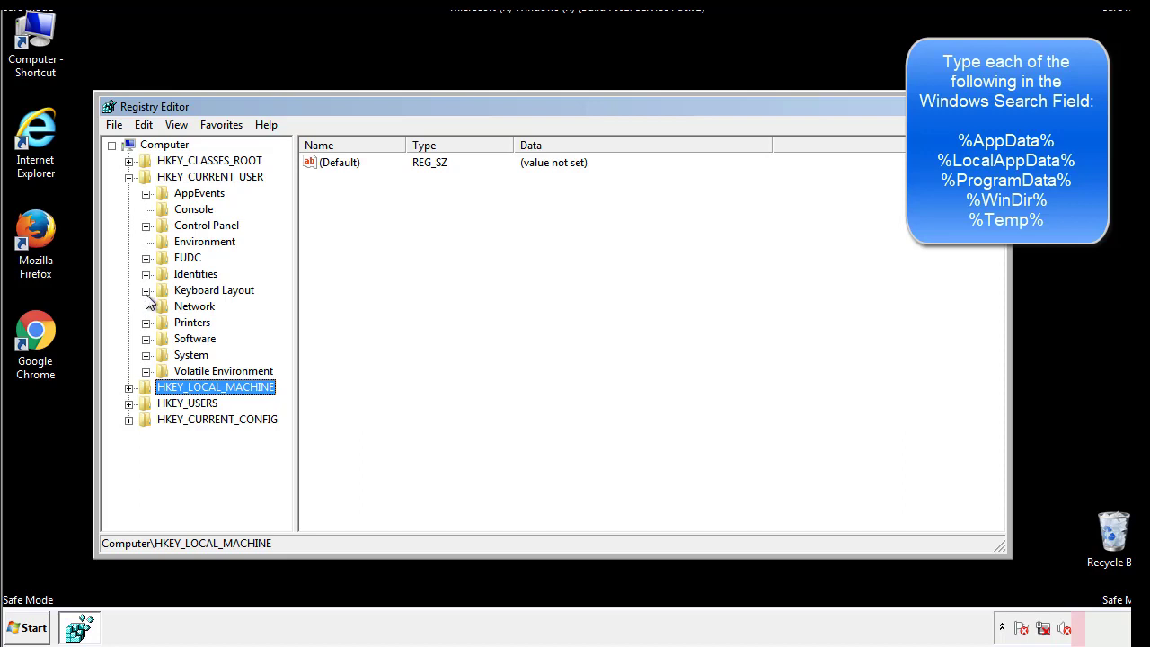
pyautogui.click(146, 339)
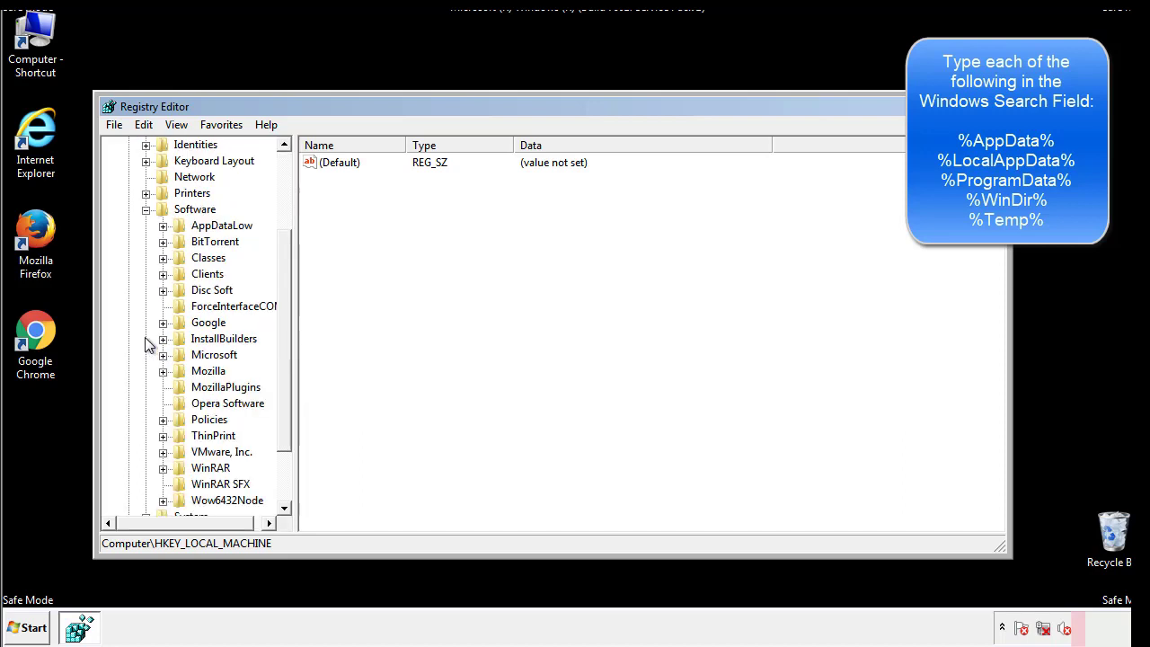
pyautogui.moveTo(282, 326); pyautogui.dragTo(282, 343)
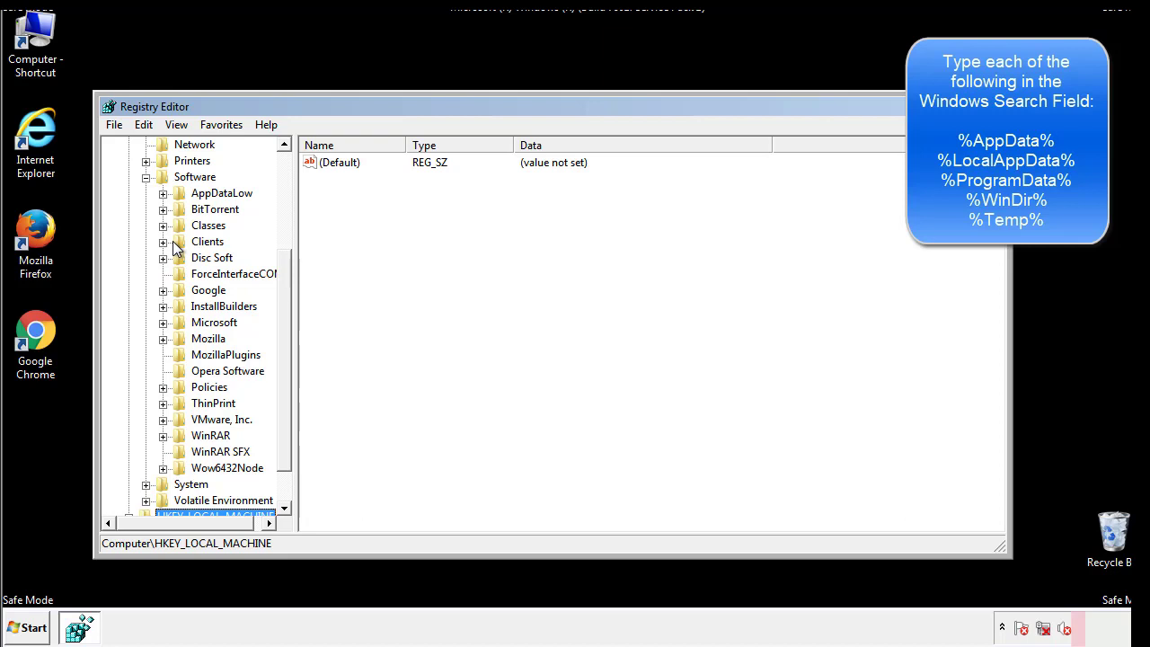
pyautogui.click(162, 322)
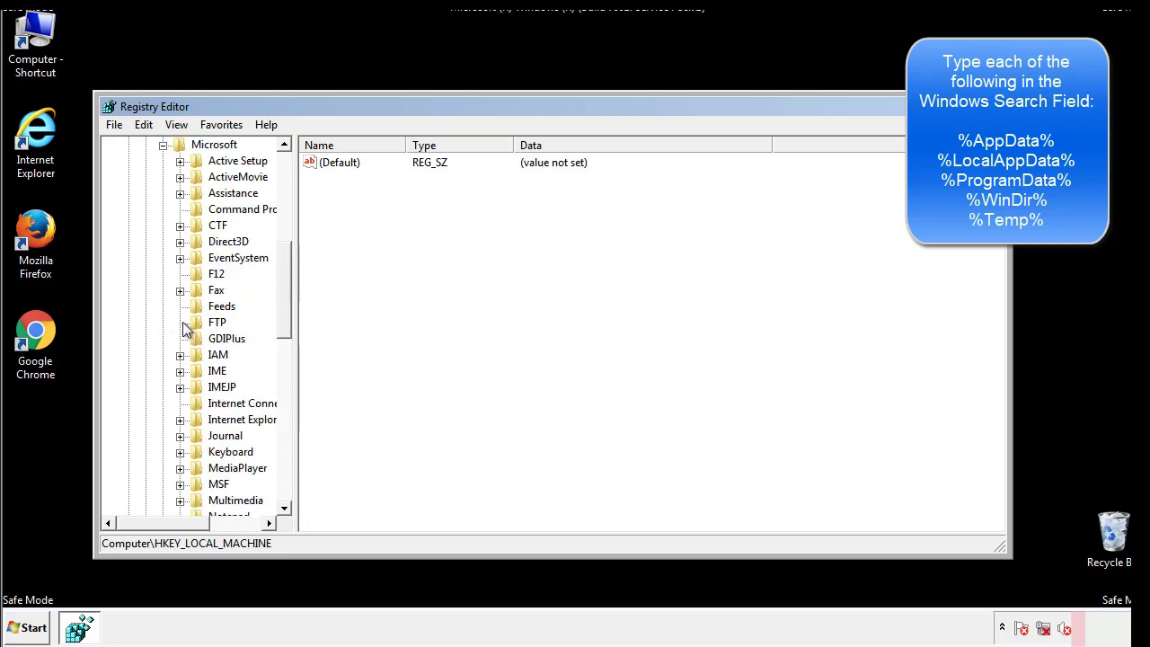
pyautogui.moveTo(282, 277); pyautogui.dragTo(284, 381)
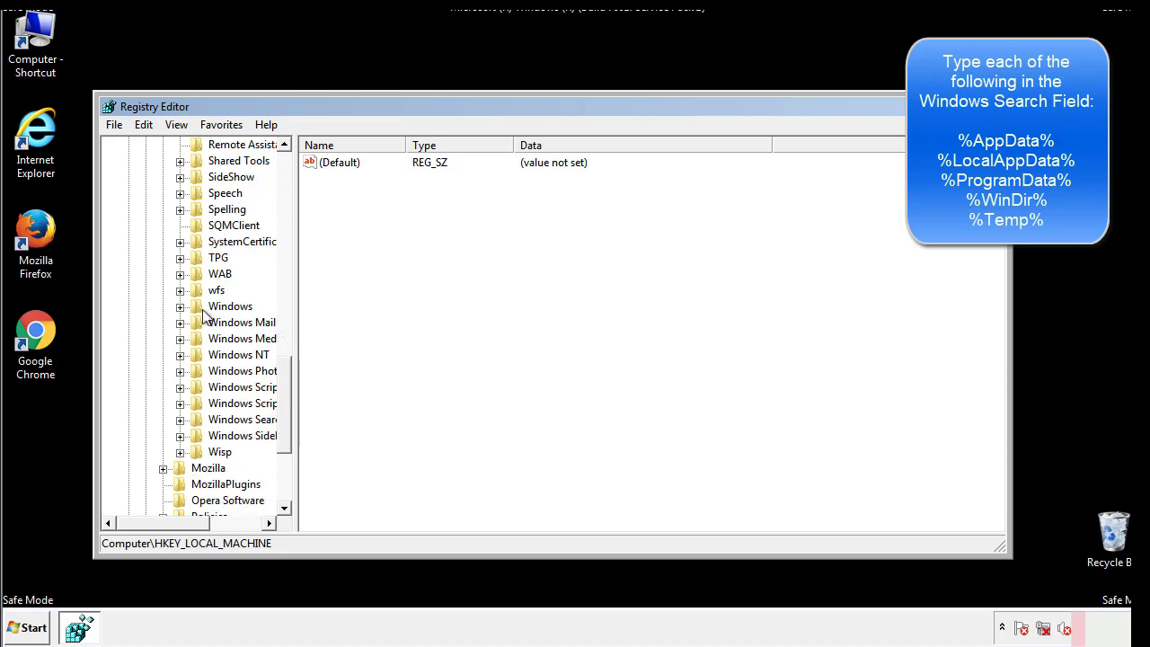
pyautogui.click(180, 306)
pyautogui.click(197, 323)
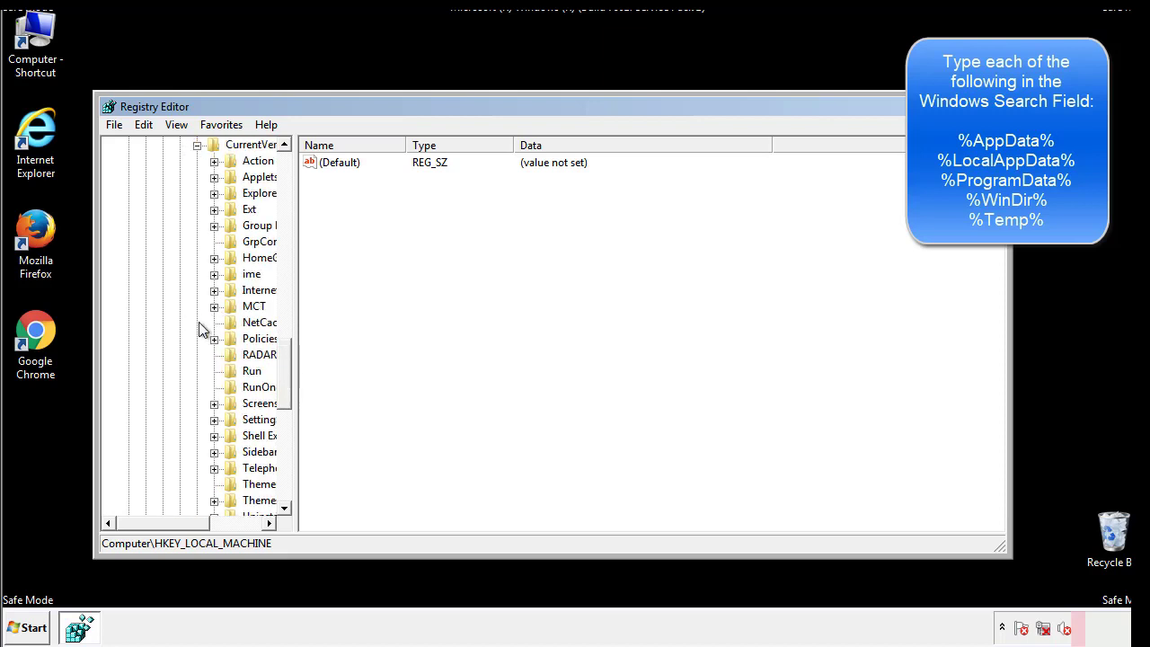
pyautogui.moveTo(176, 527); pyautogui.dragTo(202, 522)
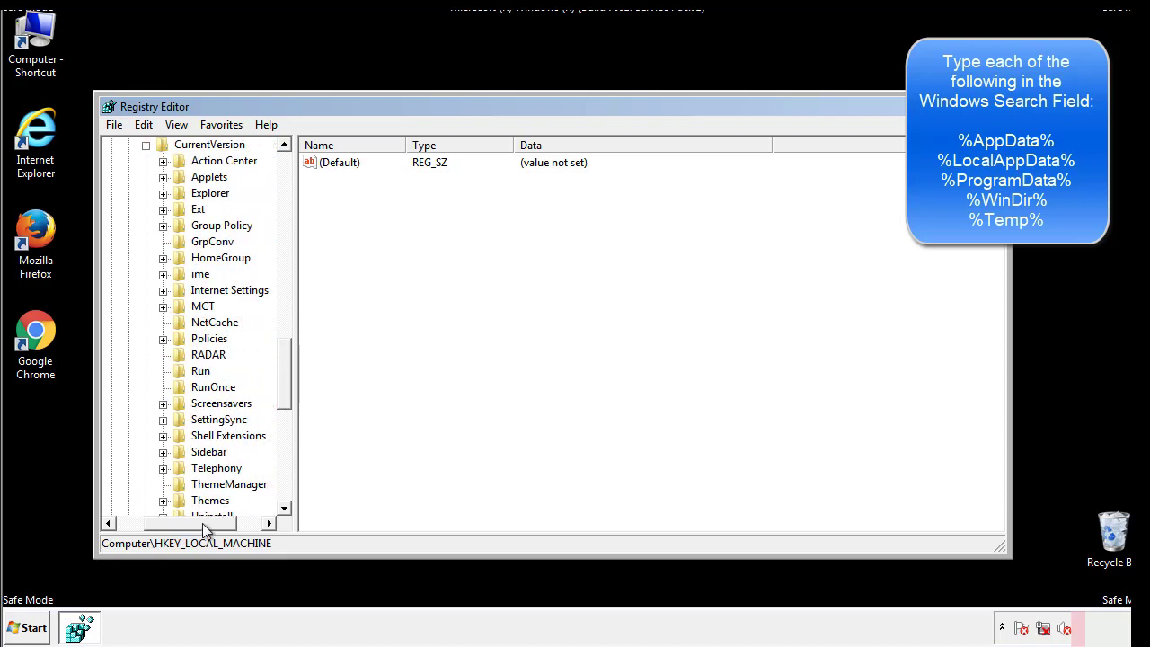
pyautogui.click(195, 364)
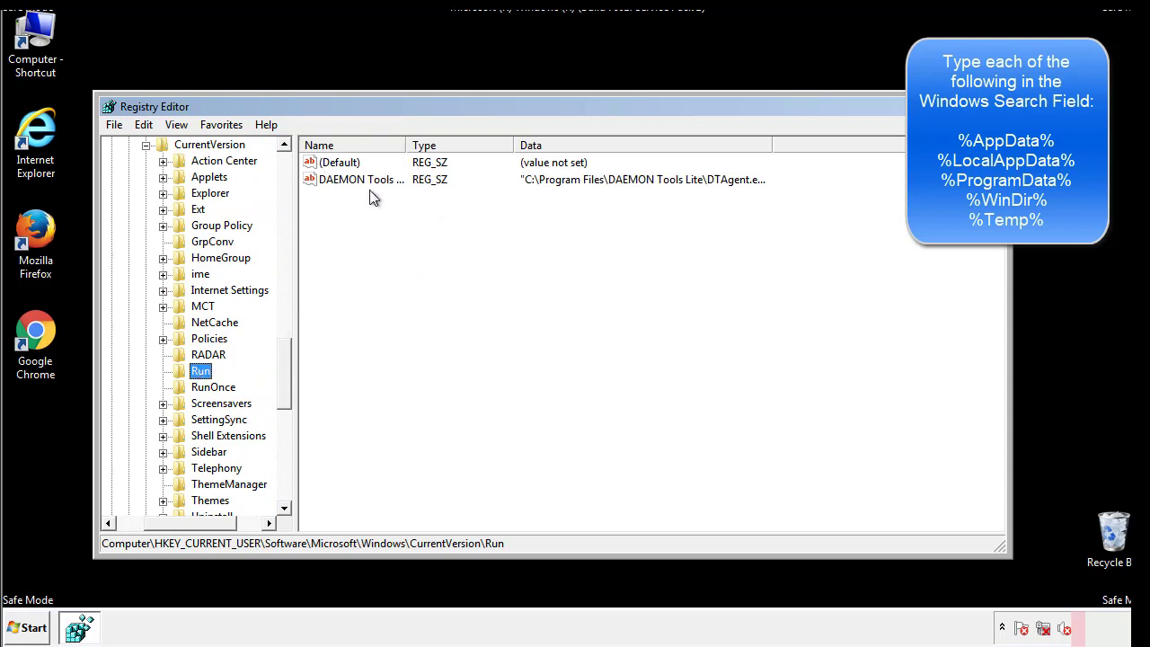
pyautogui.click(493, 212)
# Step: Collapse the Windows key under HKEY_CURRENT_USER\Software\Microsoft and return to the beginning of the registry tree
pyautogui.moveTo(190, 520); pyautogui.dragTo(164, 522)
pyautogui.moveTo(291, 390); pyautogui.dragTo(284, 375)
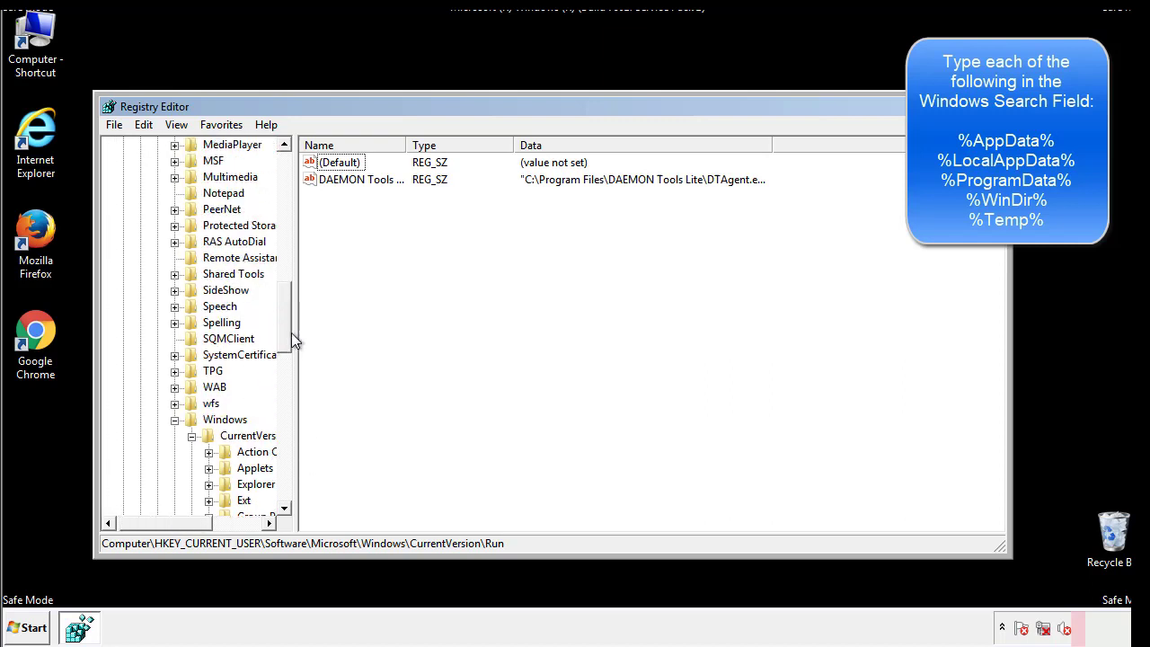
pyautogui.click(175, 420)
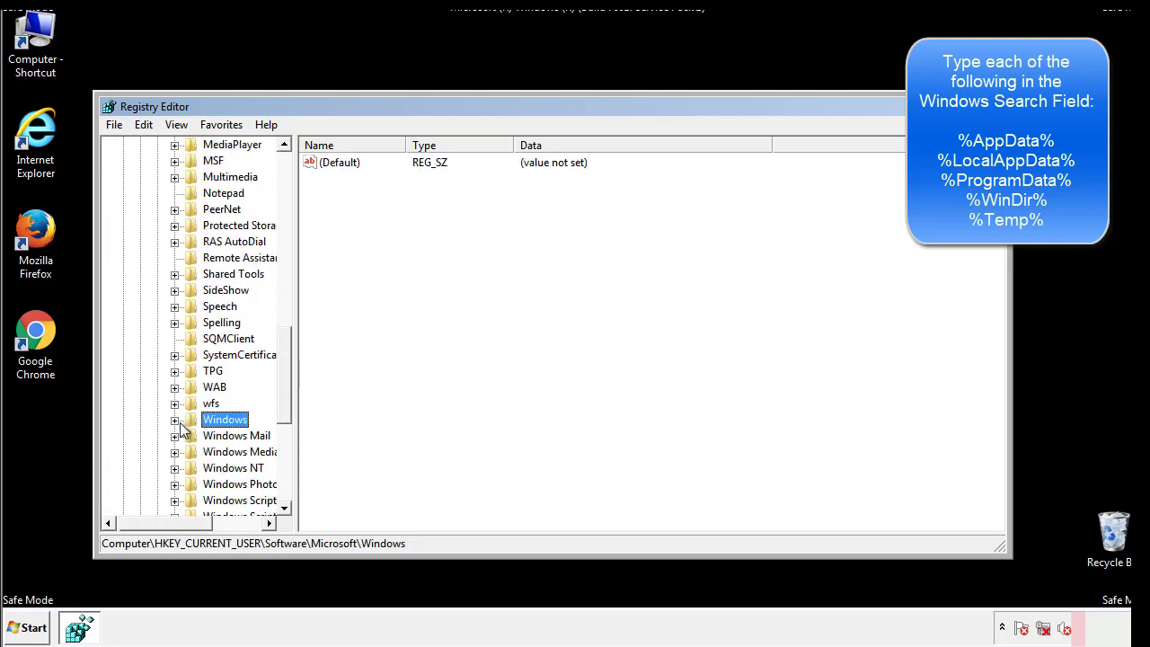
pyautogui.moveTo(289, 400); pyautogui.dragTo(289, 222)
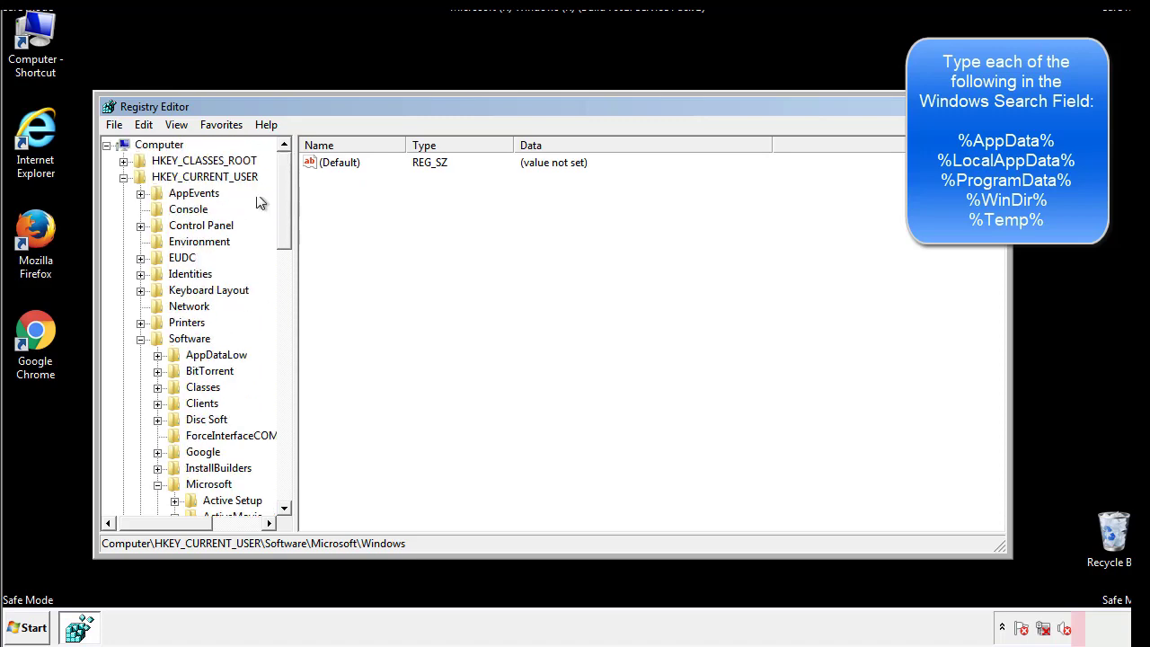
# Step: Search the registry's keys, values and data for %temp%
pyautogui.click(144, 125)
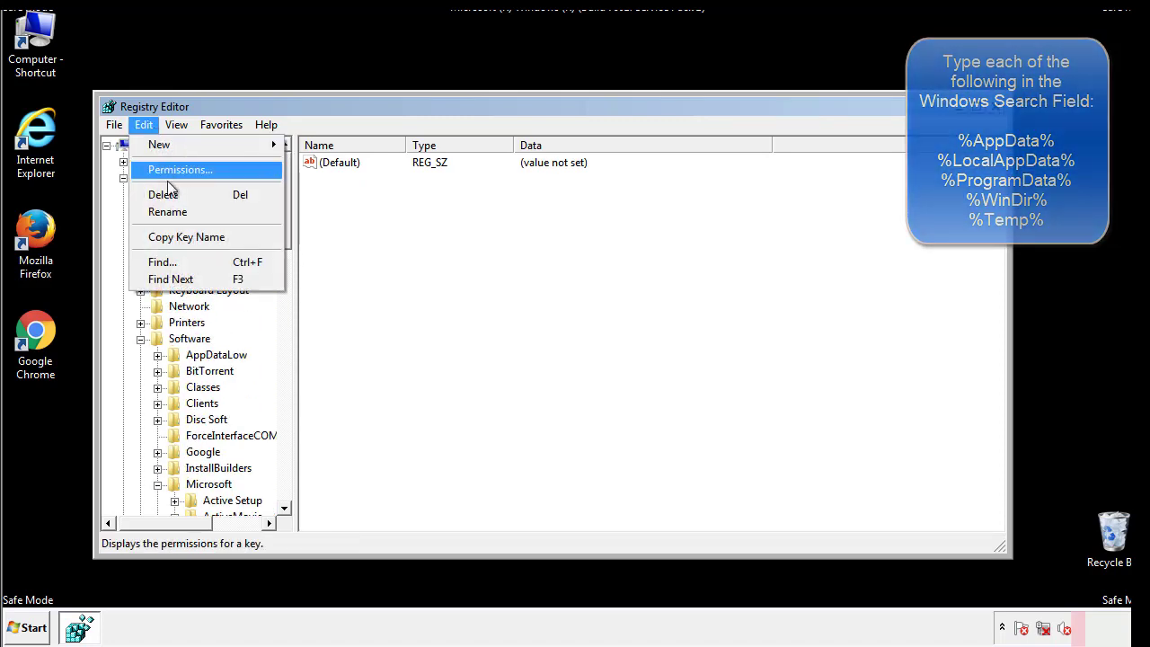
pyautogui.click(163, 262)
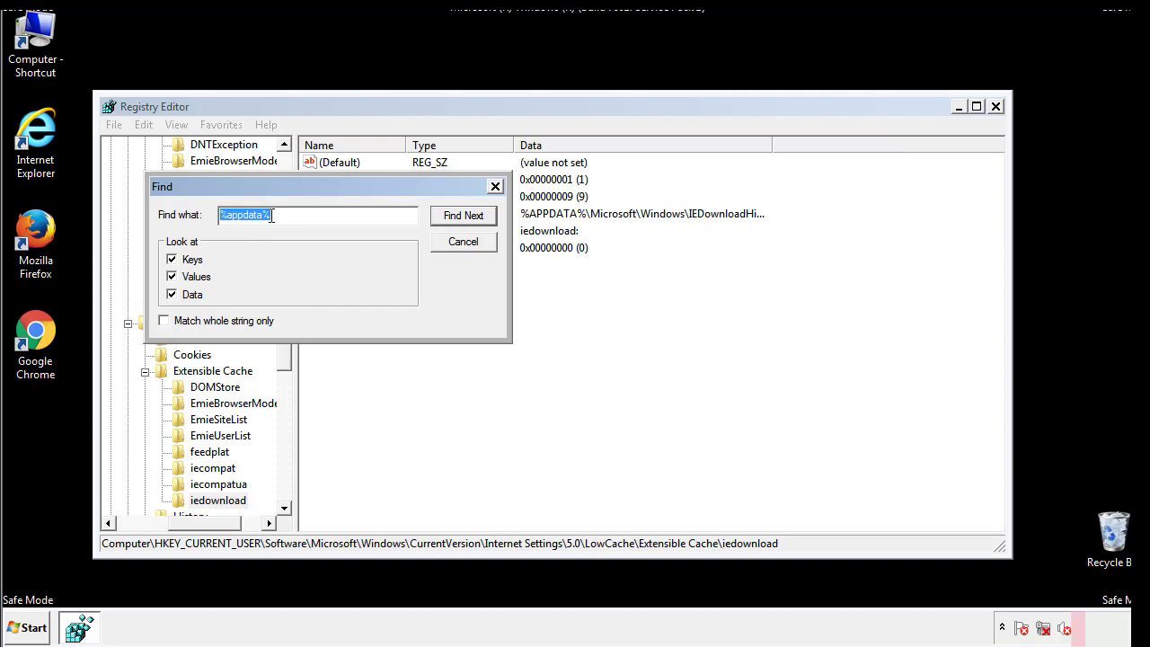
pyautogui.write('%temp%')
pyautogui.press('Return')
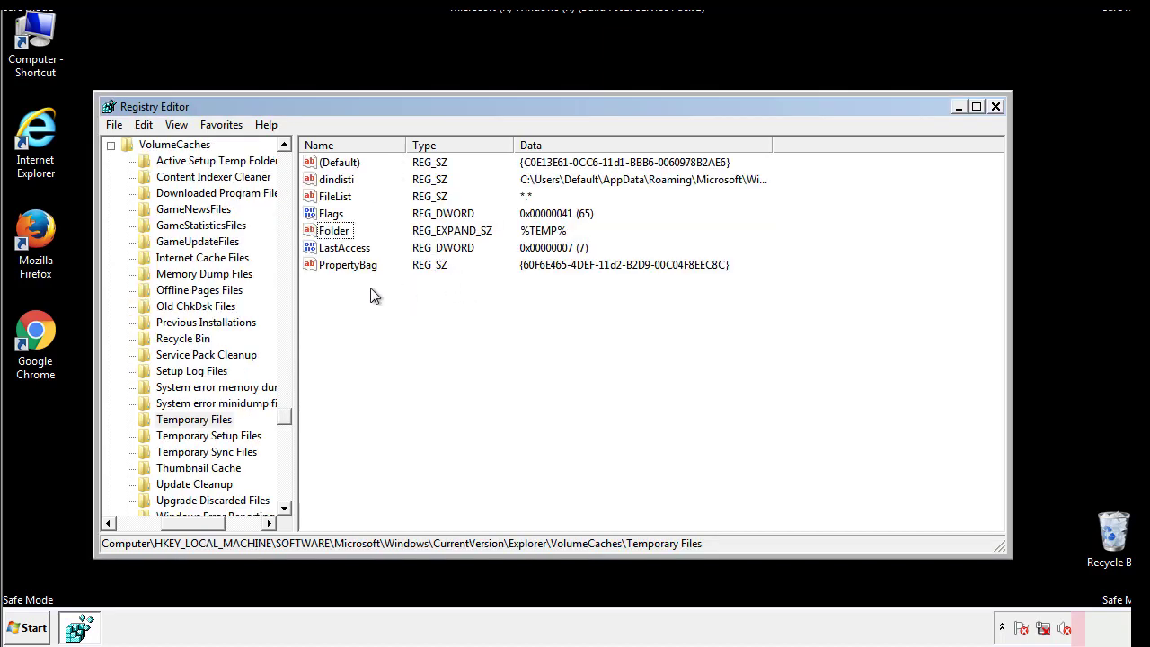
# Step: Delete all values in the VolumeCaches\Temporary Files registry key and close the Registry Editor
pyautogui.moveTo(370, 289); pyautogui.dragTo(324, 163)
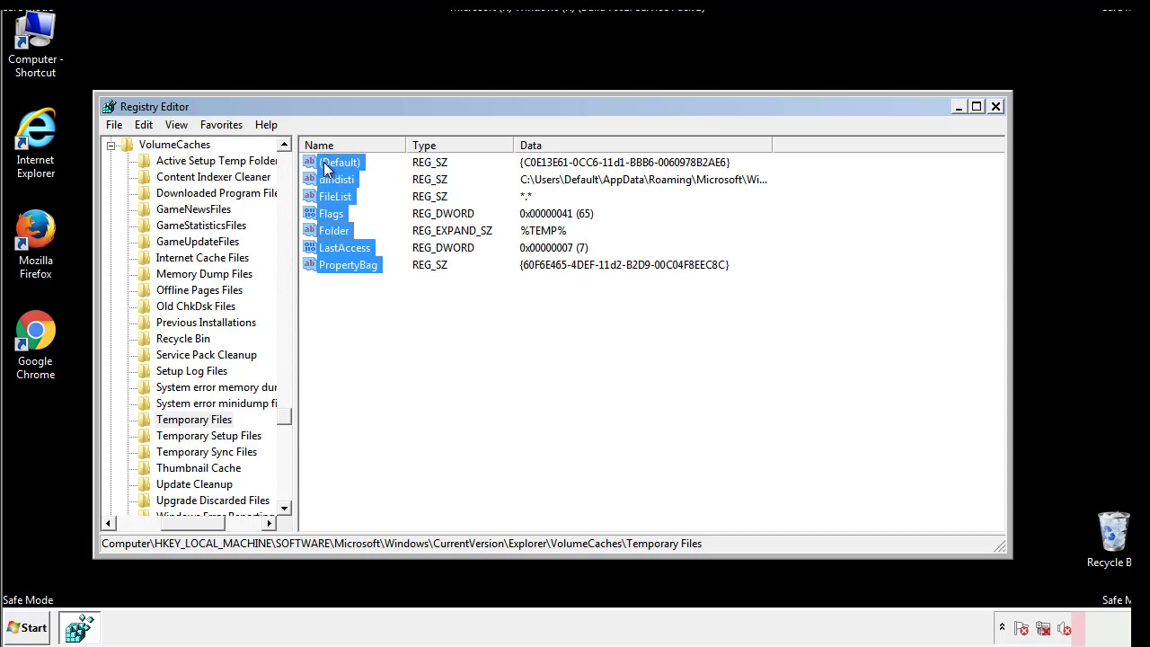
pyautogui.rightClick(325, 163)
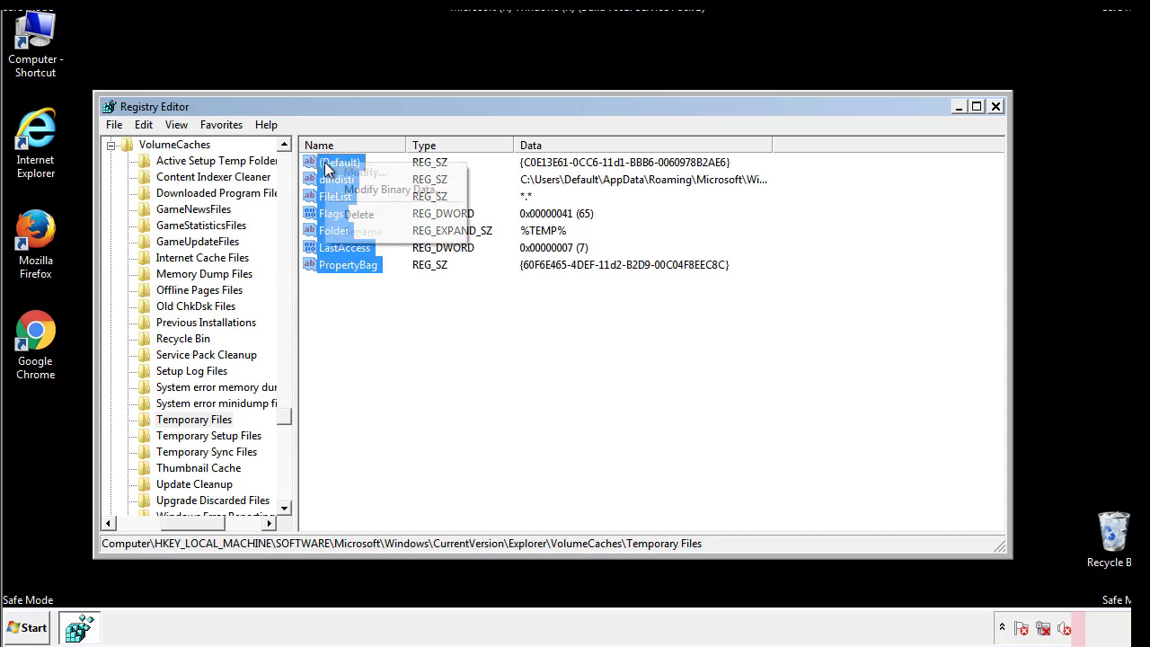
pyautogui.click(353, 213)
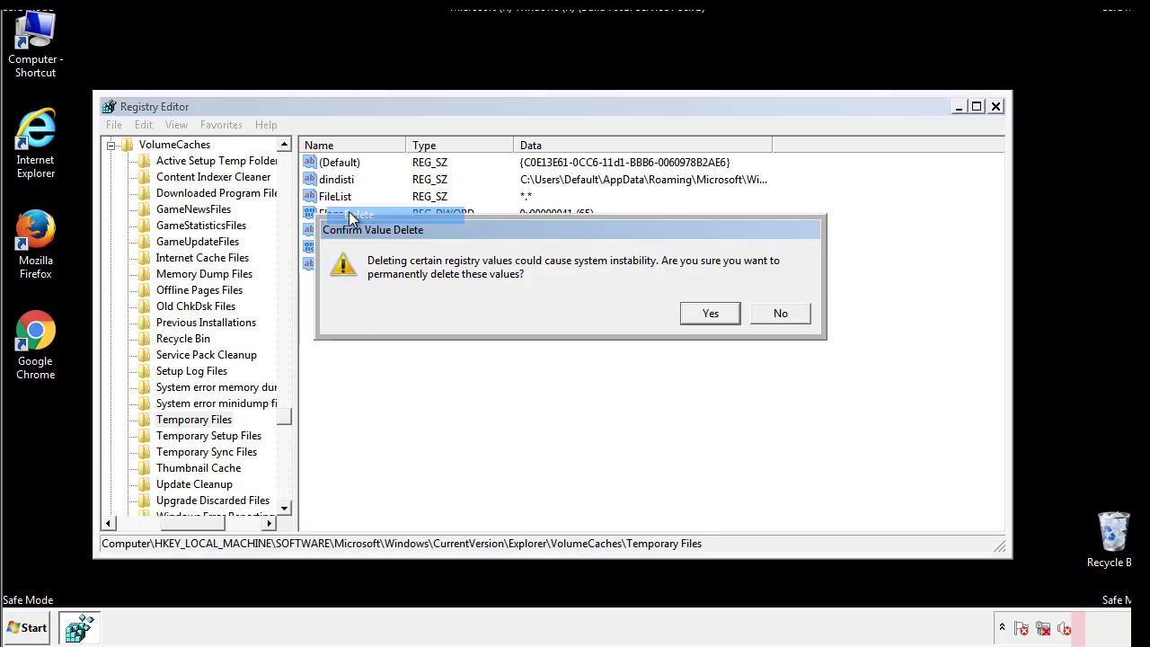
pyautogui.click(719, 313)
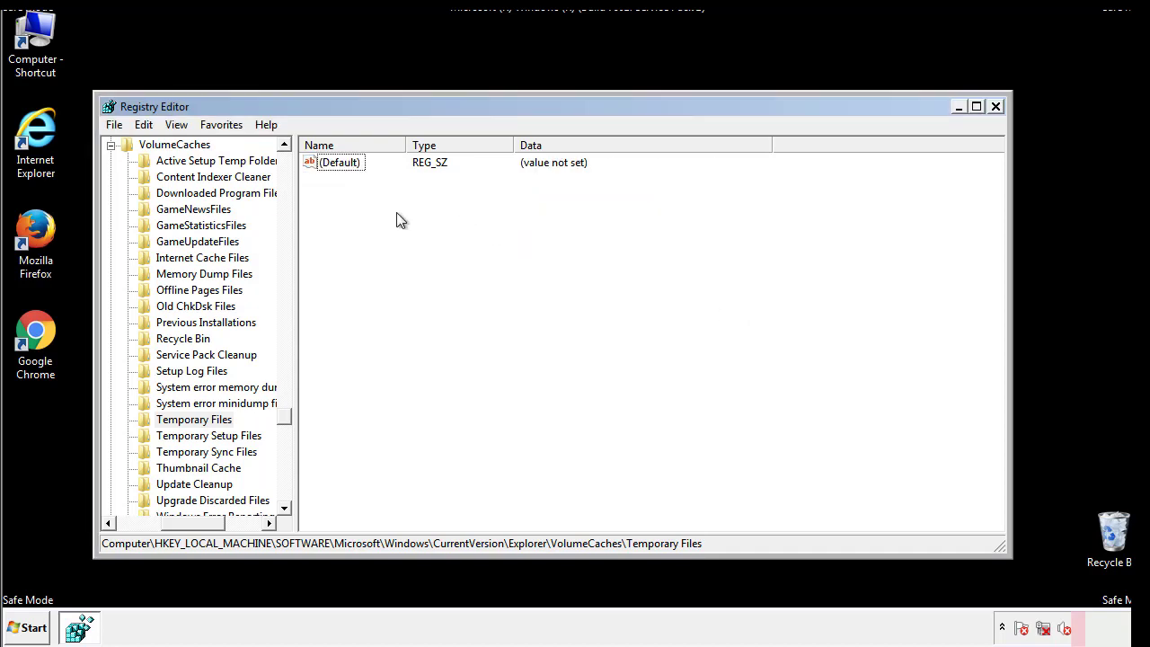
pyautogui.click(996, 107)
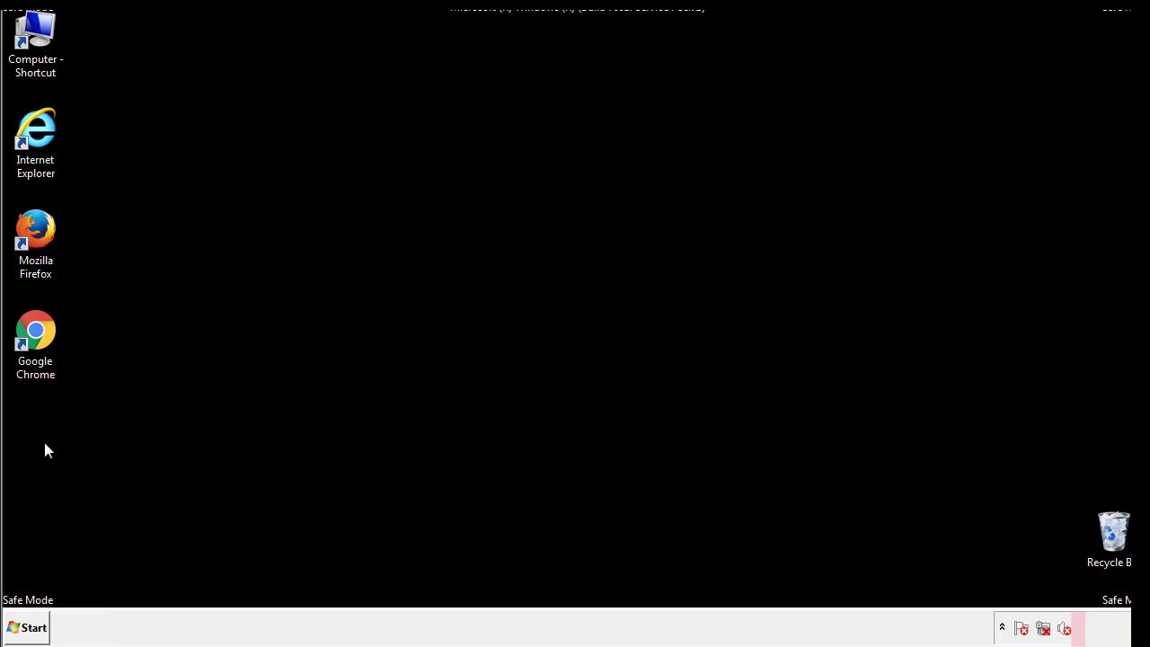
# Step: Search Windows for msconfig and launch the System Configuration utility
pyautogui.click(25, 631)
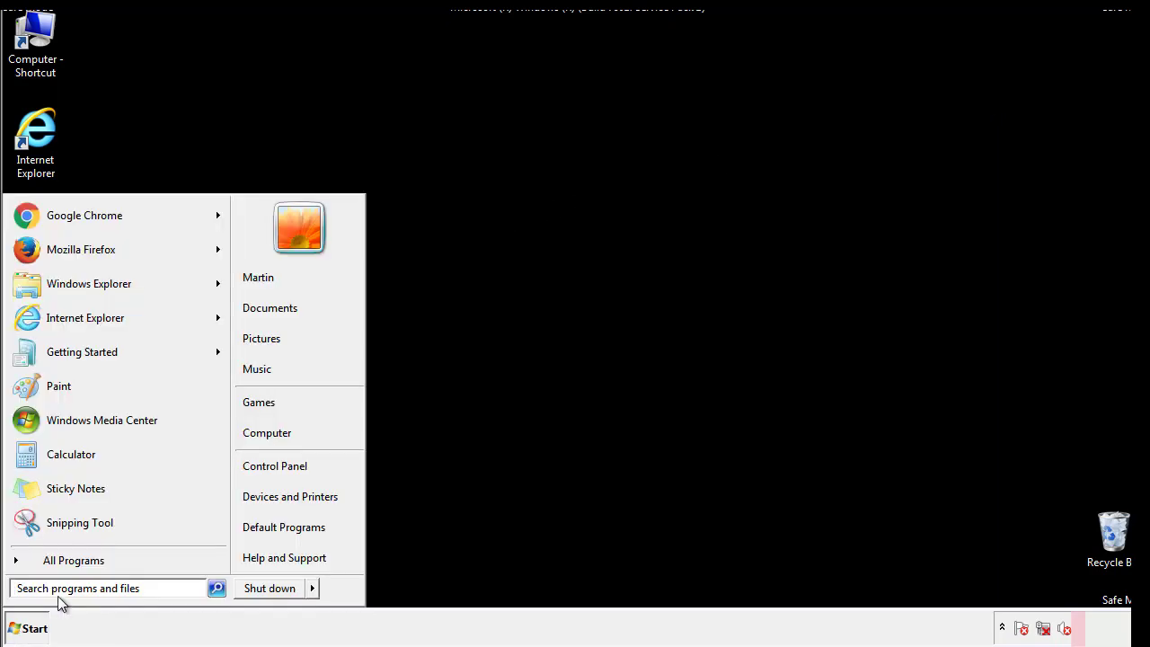
pyautogui.write('mscon')
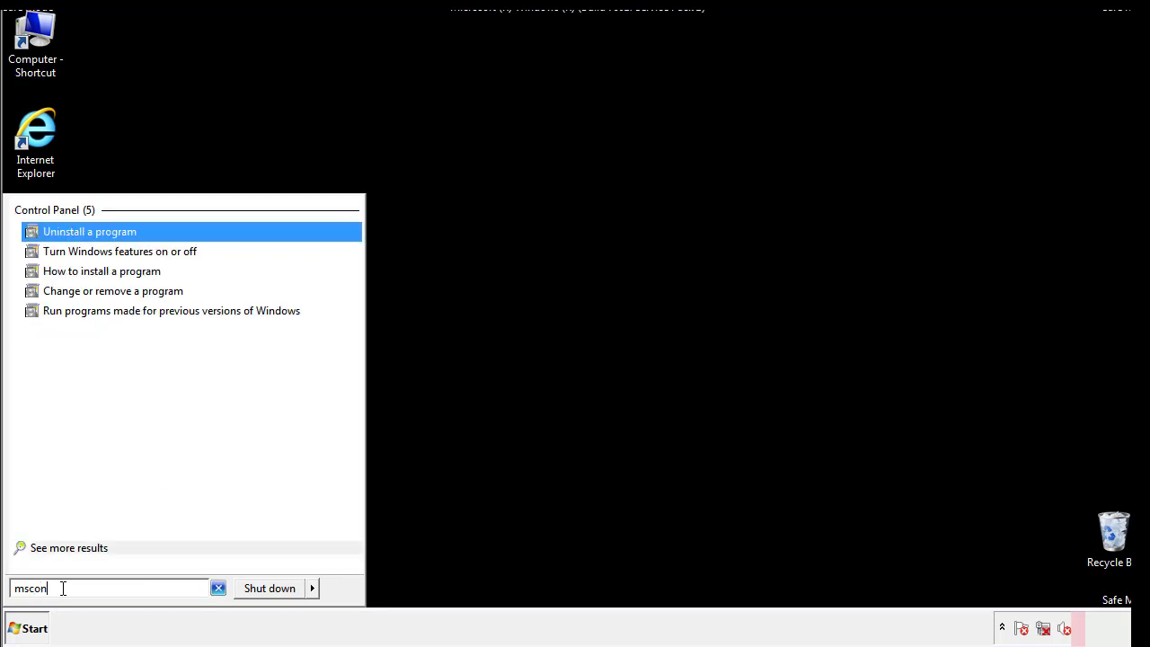
pyautogui.write('fig')
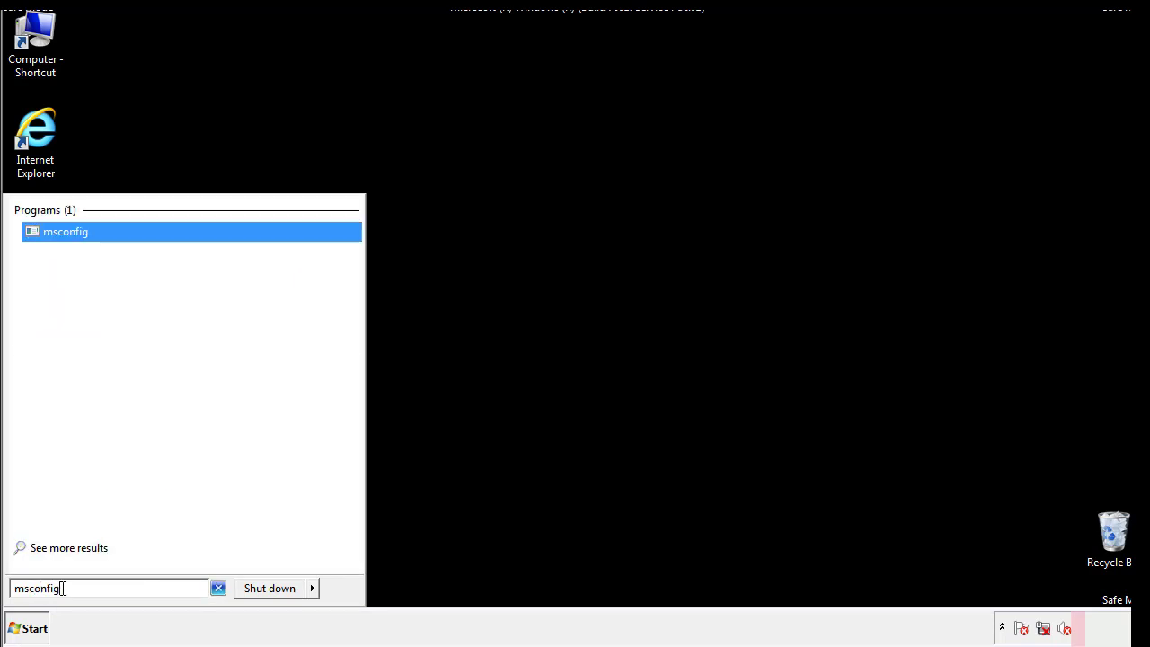
pyautogui.press('Return')
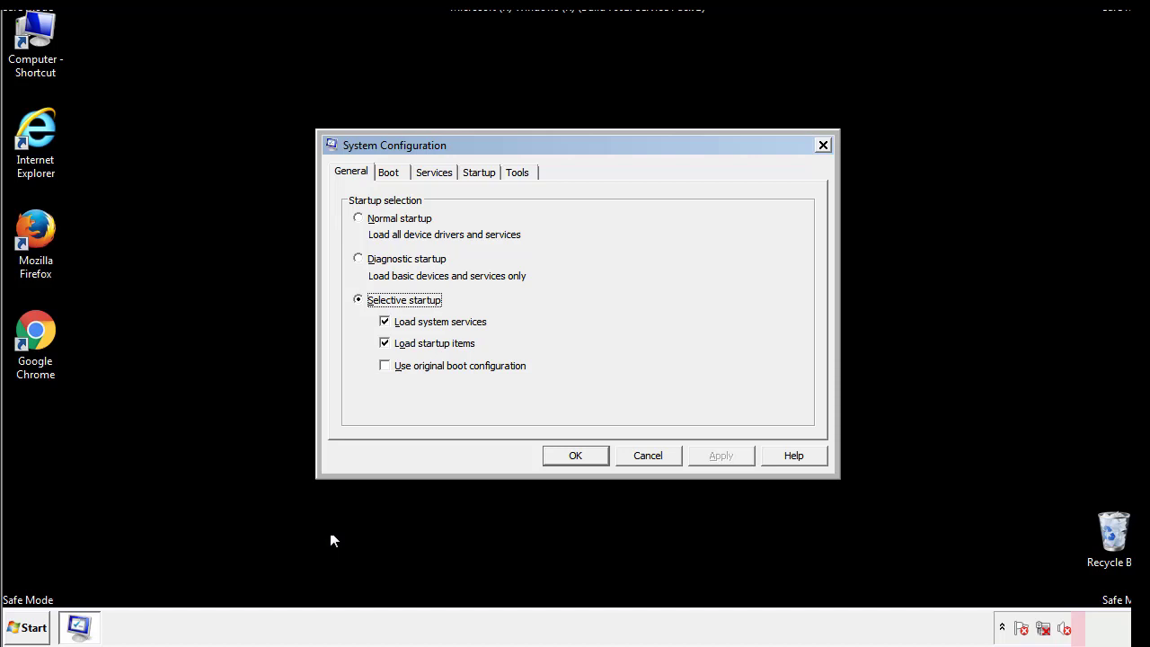
# Step: Disable Safe boot in the boot options, apply the change and restart the computer
pyautogui.click(391, 173)
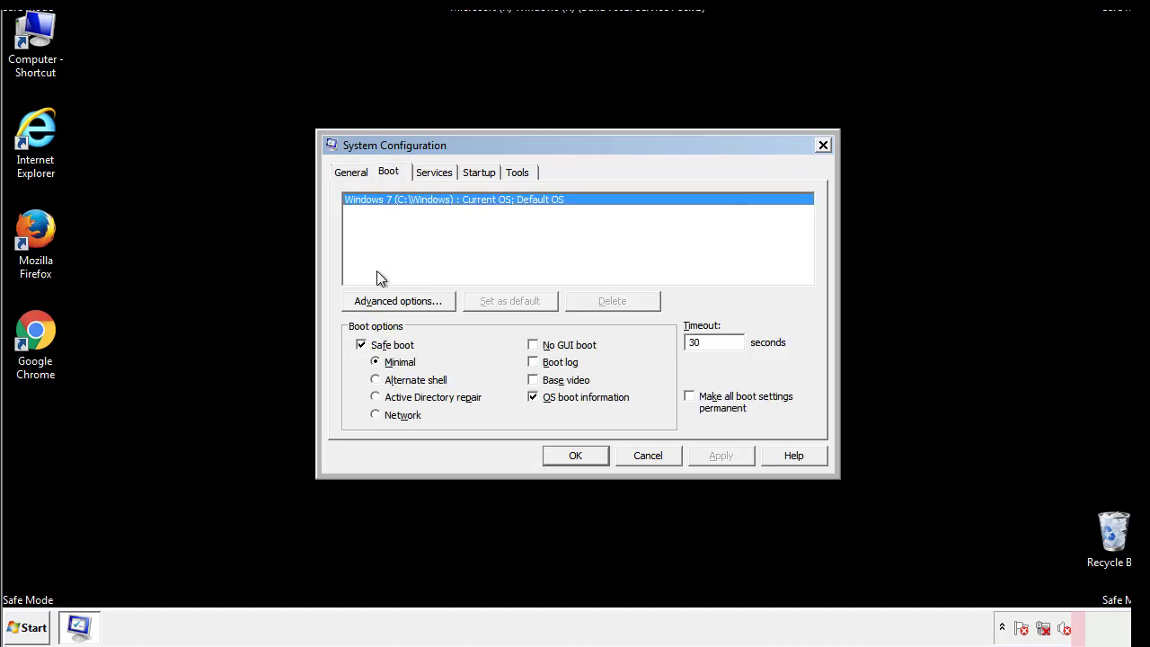
pyautogui.click(362, 346)
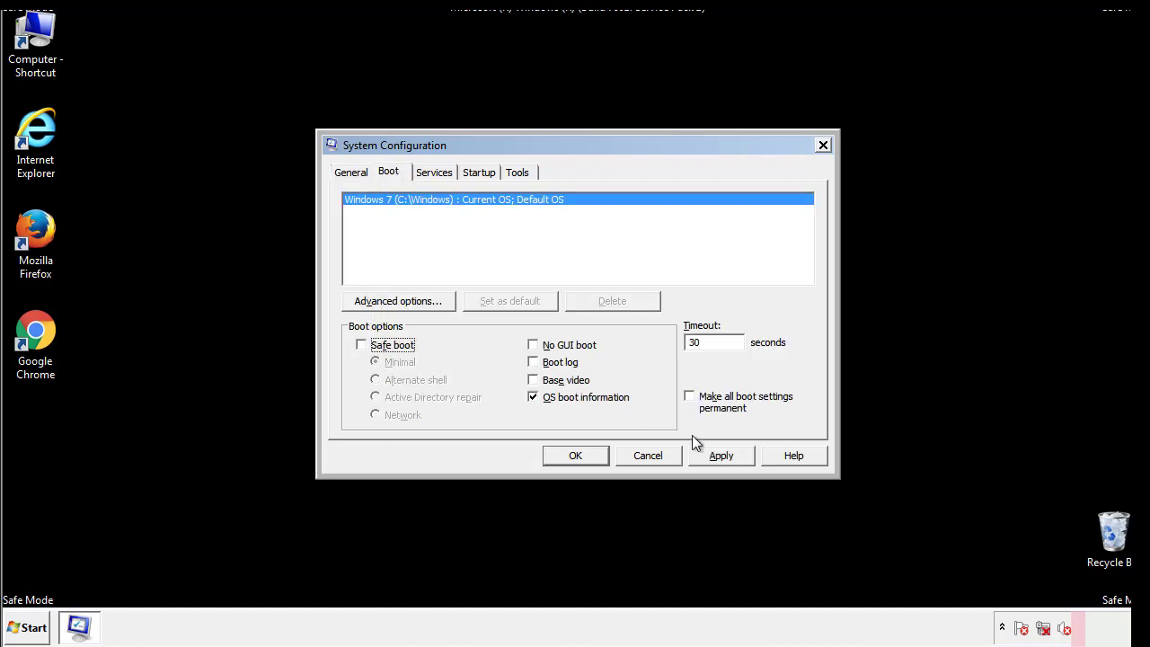
pyautogui.click(724, 455)
pyautogui.click(574, 457)
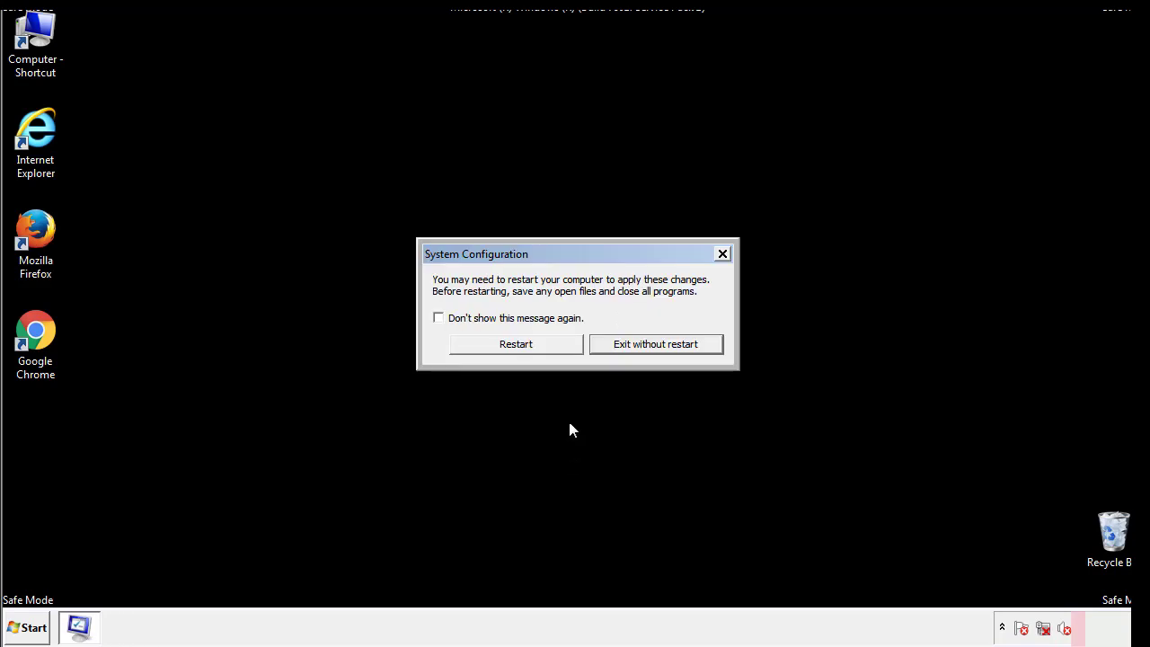
pyautogui.click(532, 350)
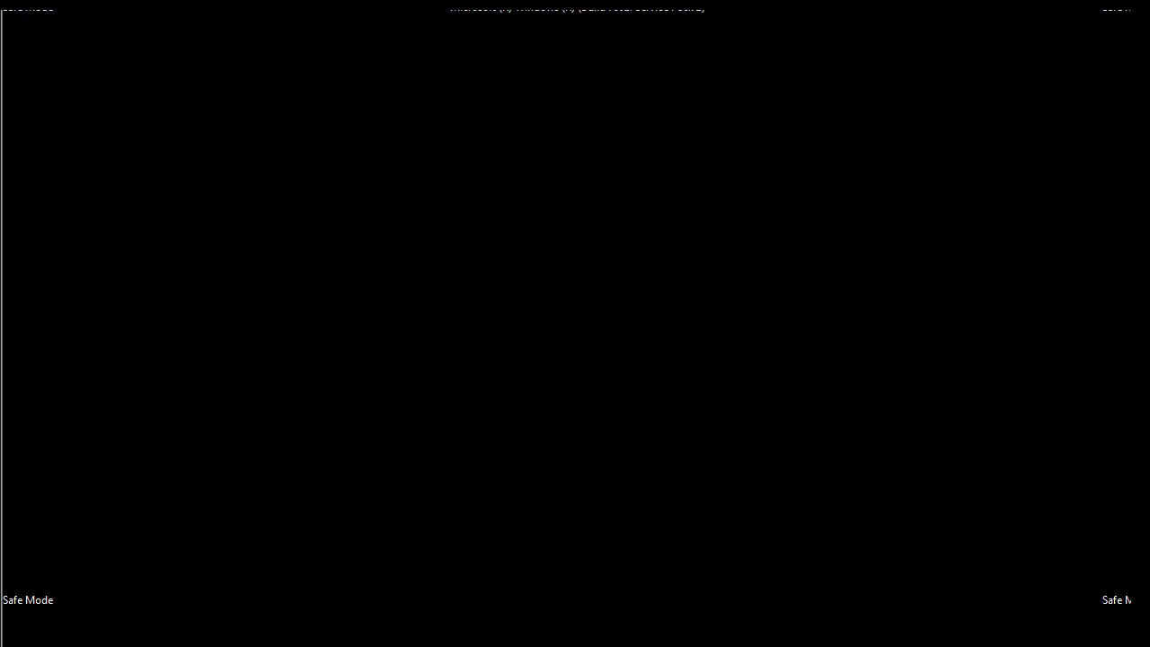